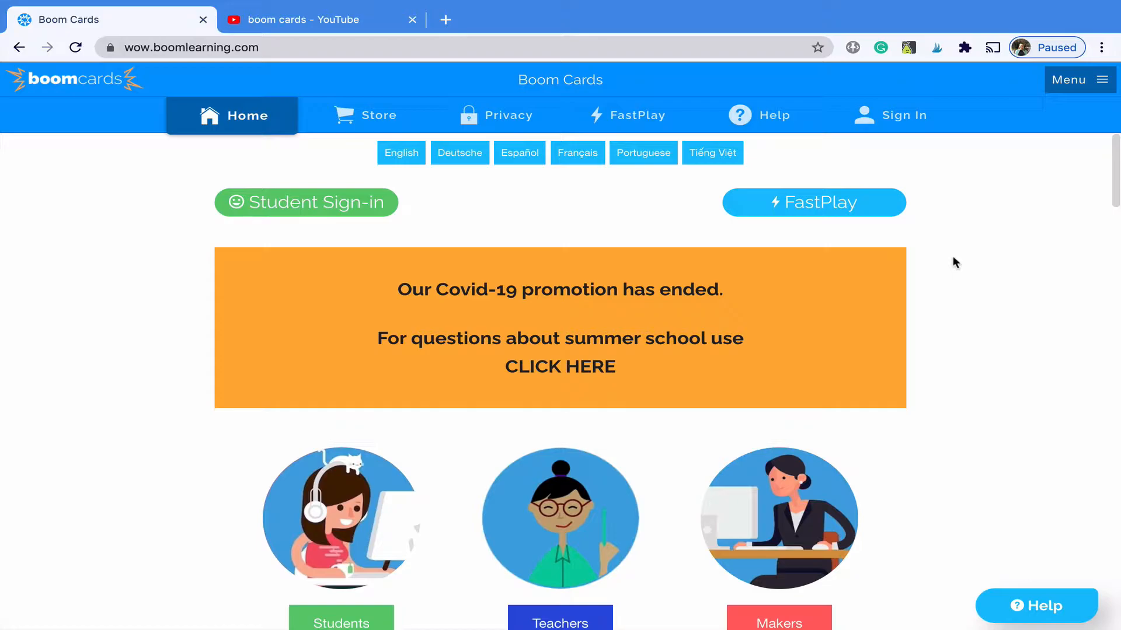
- Start a teacher sign-in with e-mail/username and enter the account e-mail address
click(909, 121)
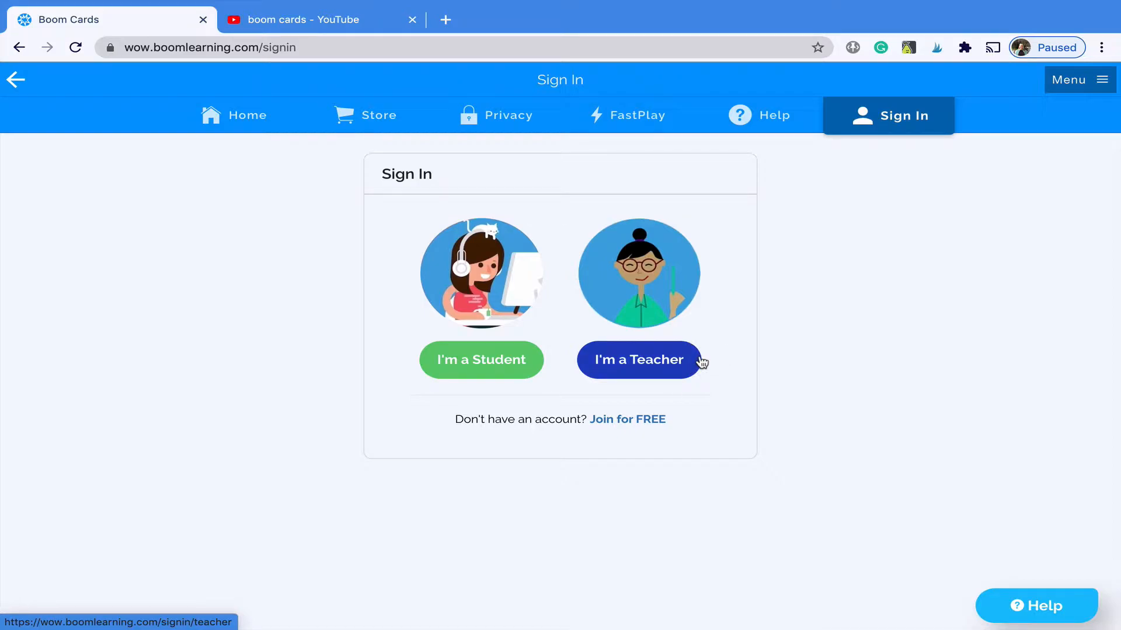
click(642, 359)
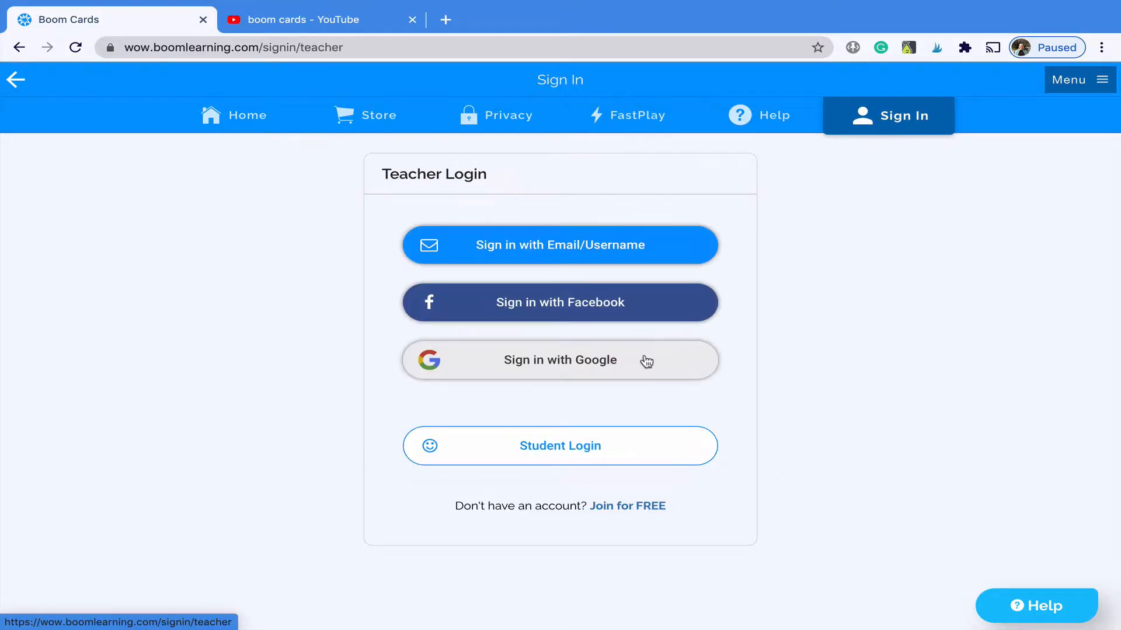
click(566, 251)
click(540, 304)
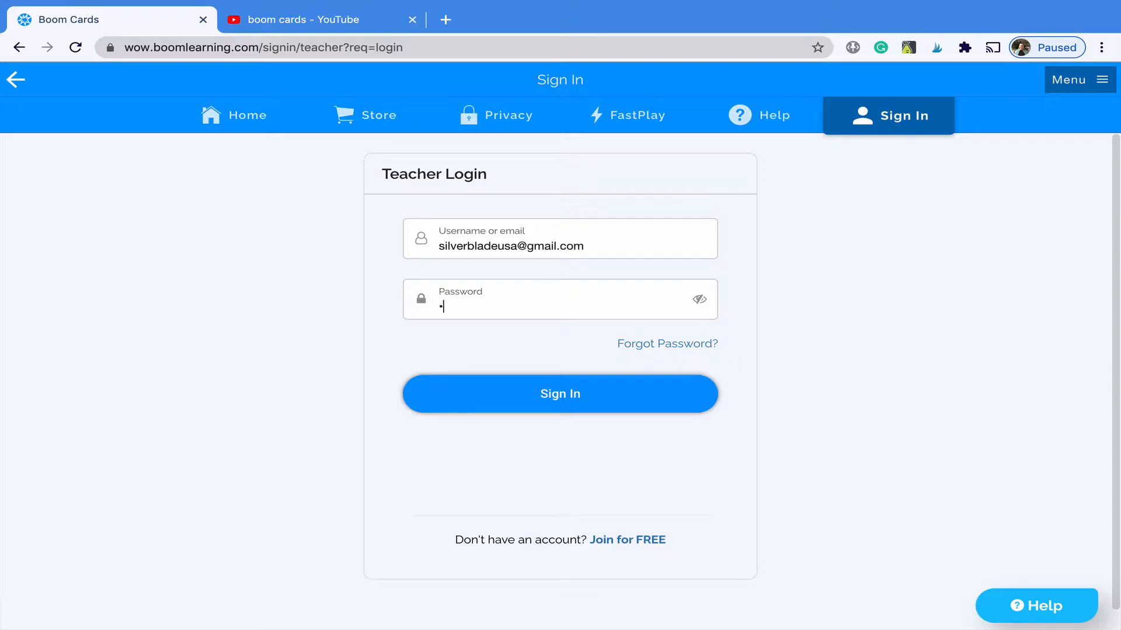
- Enter the account password to sign in, then create the classroom 'Education With a Twist's class 5'
text(•••••••••••)
click(555, 393)
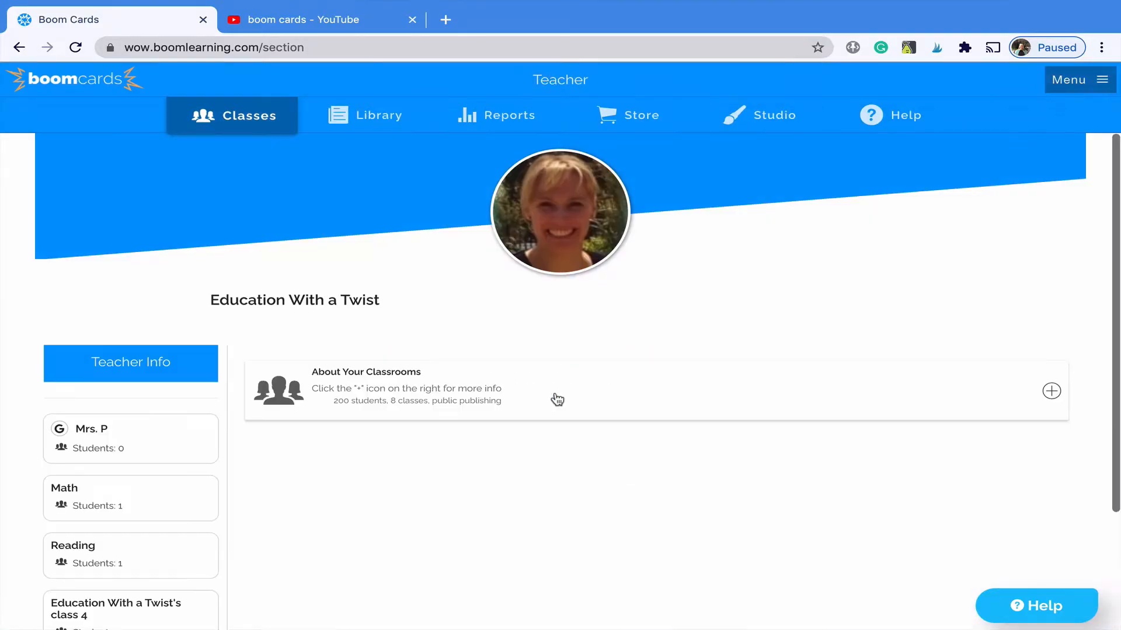
scroll(558, 400, down, 3)
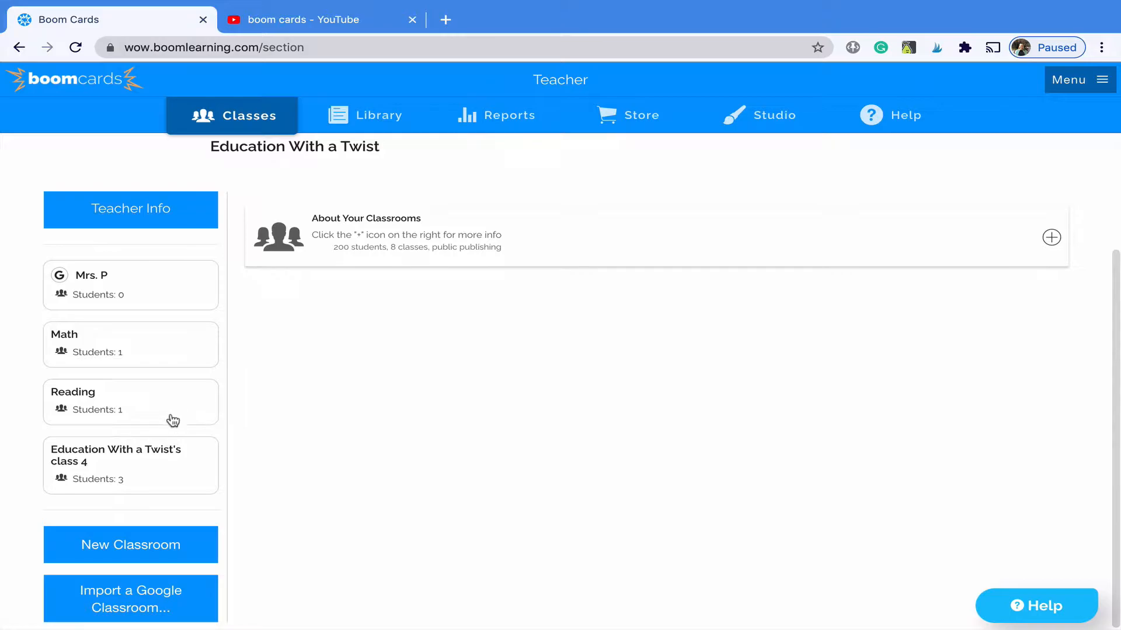
click(150, 549)
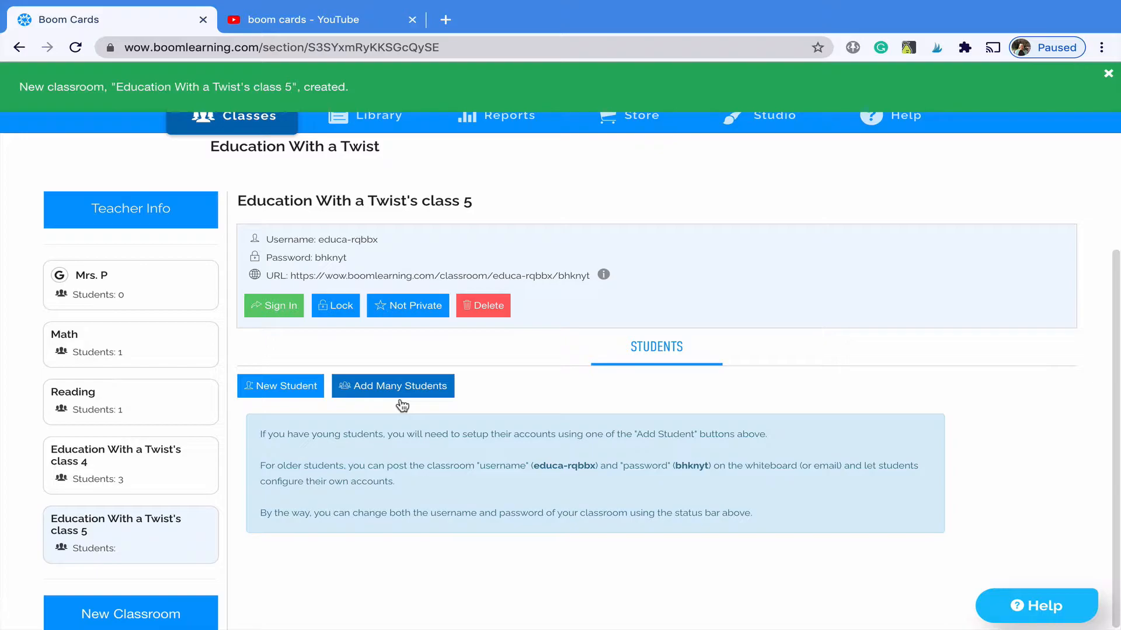
scroll(400, 398, down, 2)
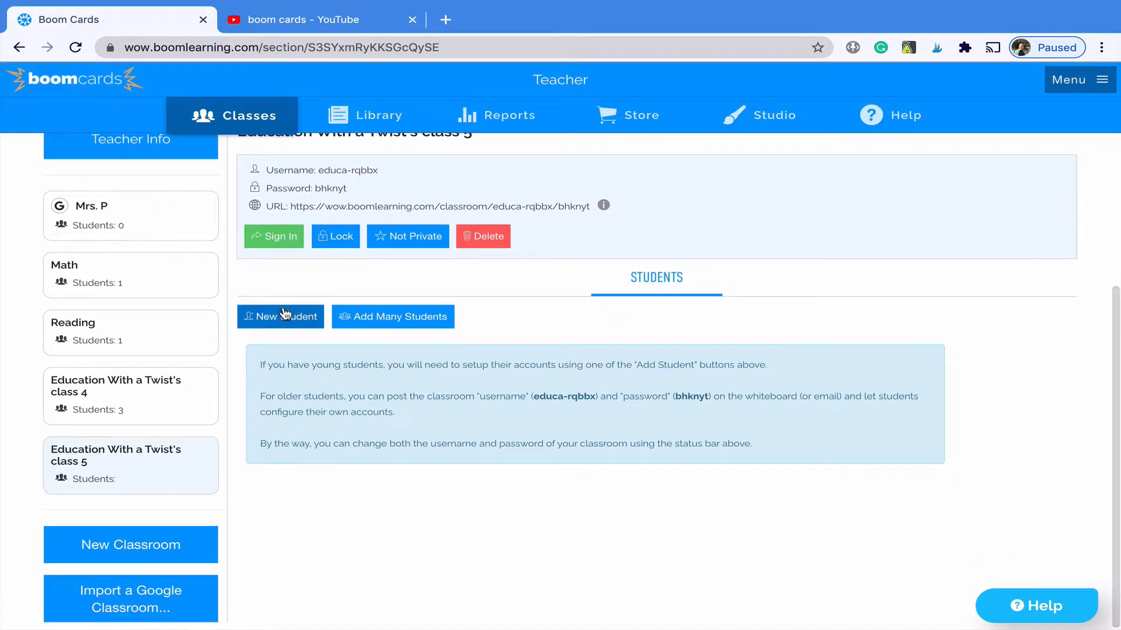
scroll(150, 405, up, 2)
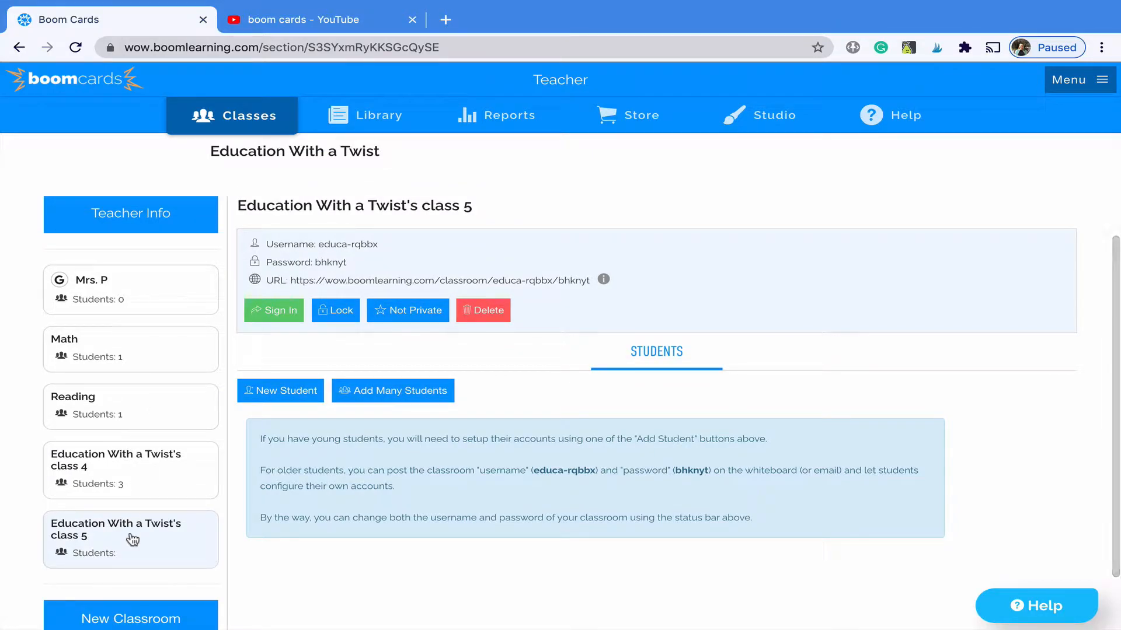
- Add the first student to Education With a Twist's class 5, giving a nickname and password
click(274, 399)
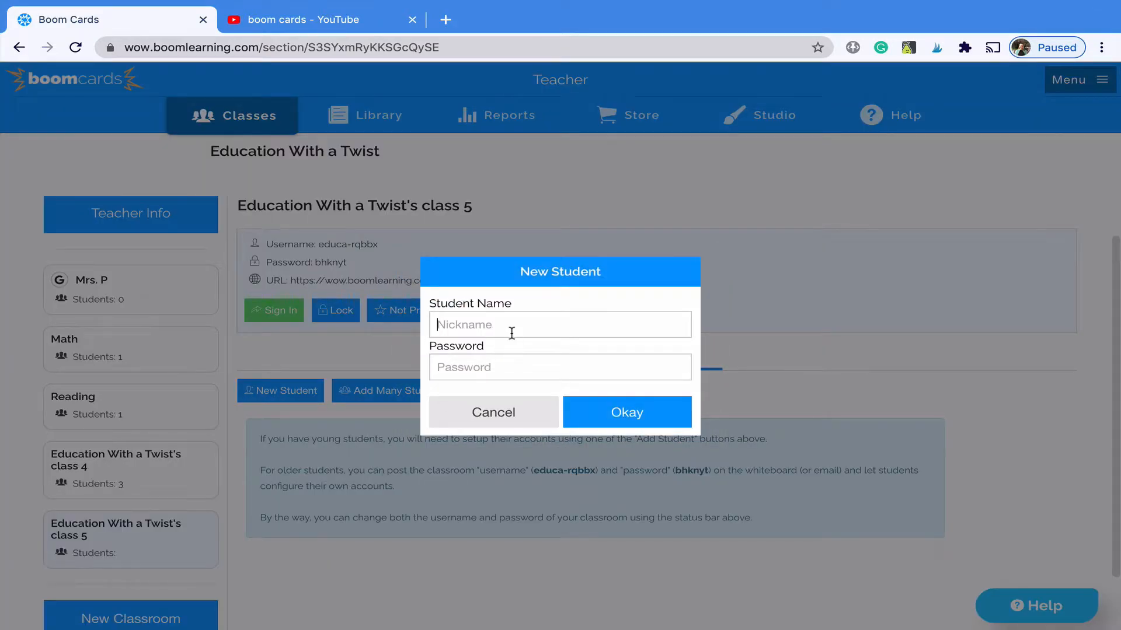
text(Fra)
text(1234)
click(610, 414)
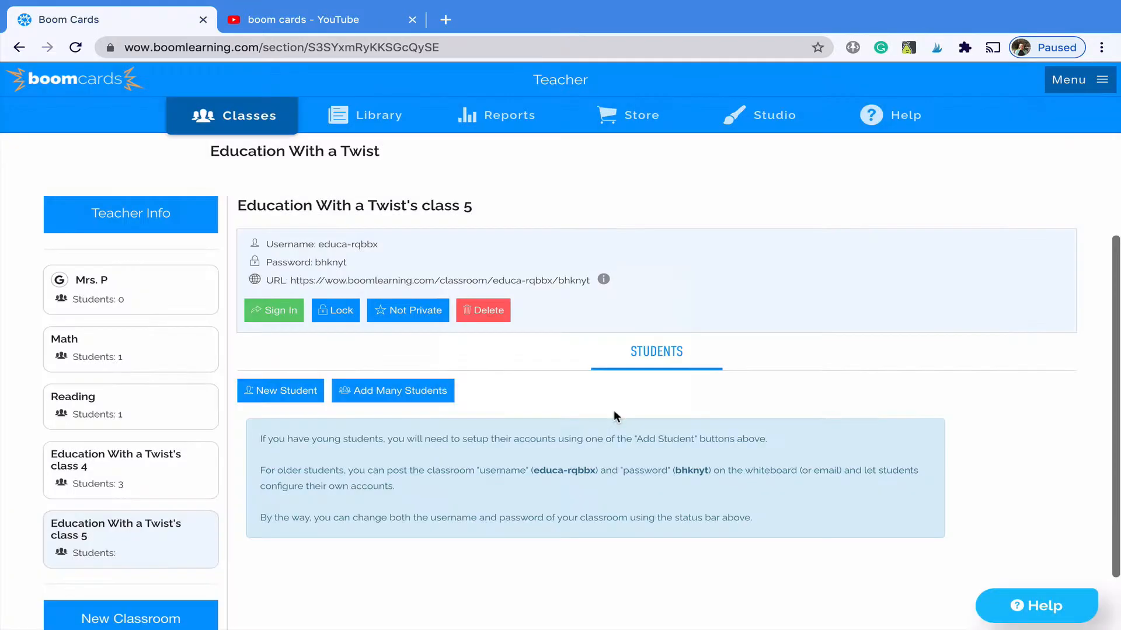
scroll(614, 417, down, 1)
scroll(477, 405, down, 1)
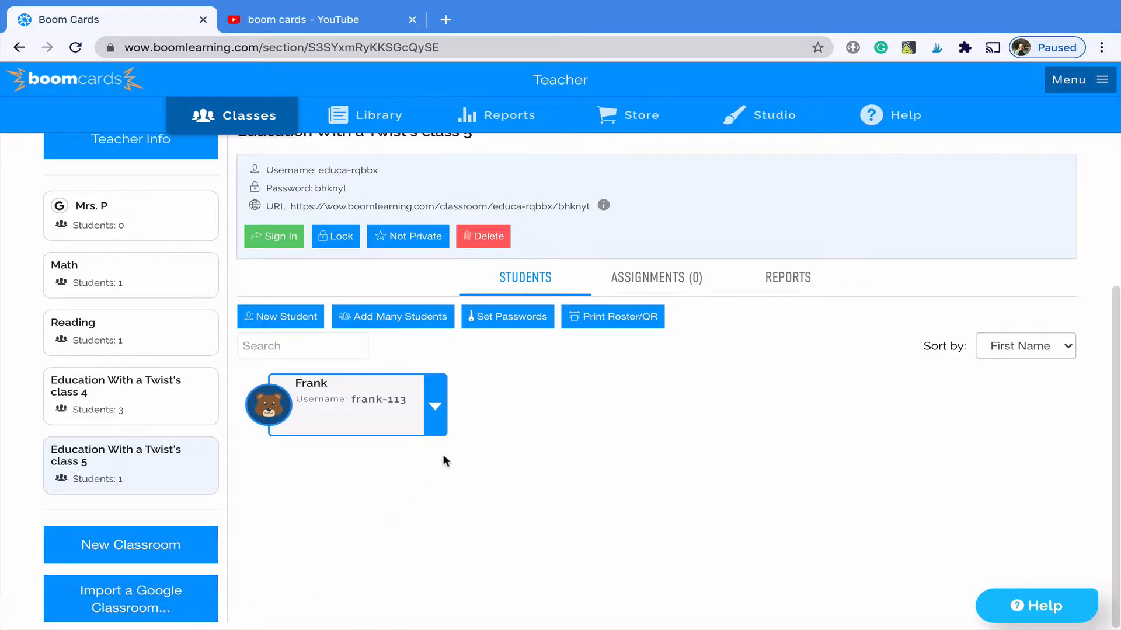
scroll(443, 461, up, 1)
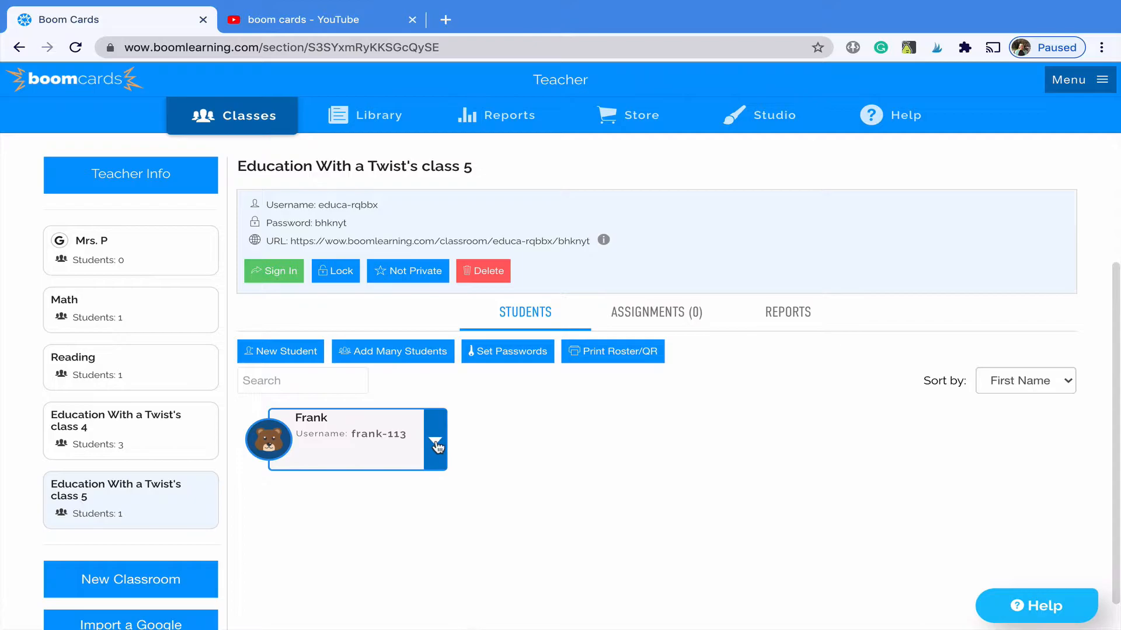
- Open the deck assignment dialog for the new student
click(436, 460)
scroll(436, 468, down, 1)
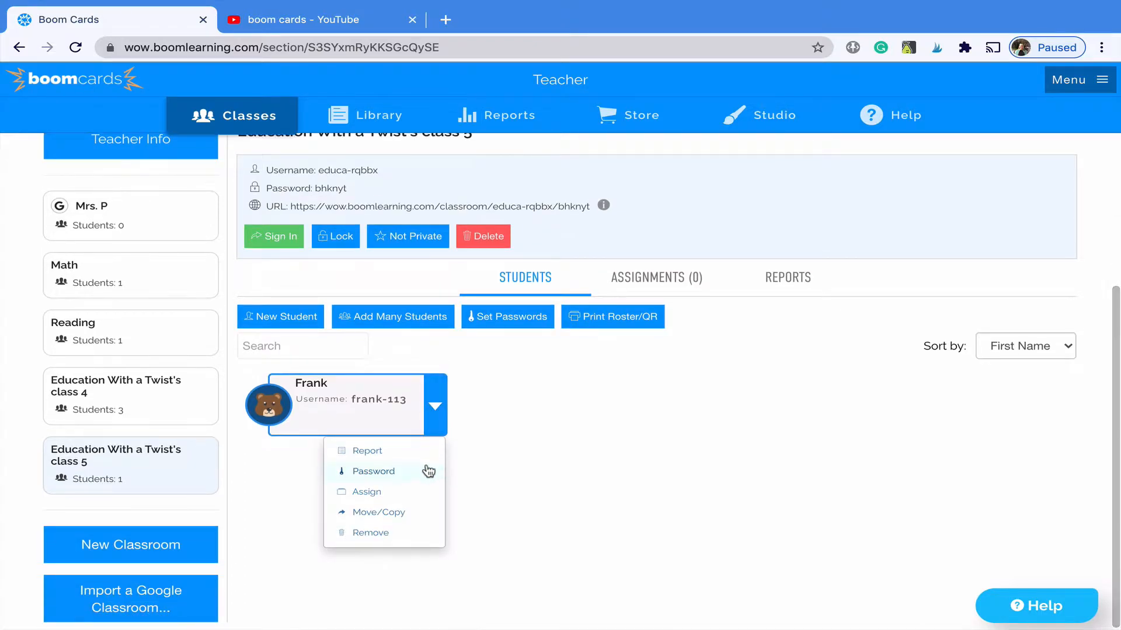
click(376, 494)
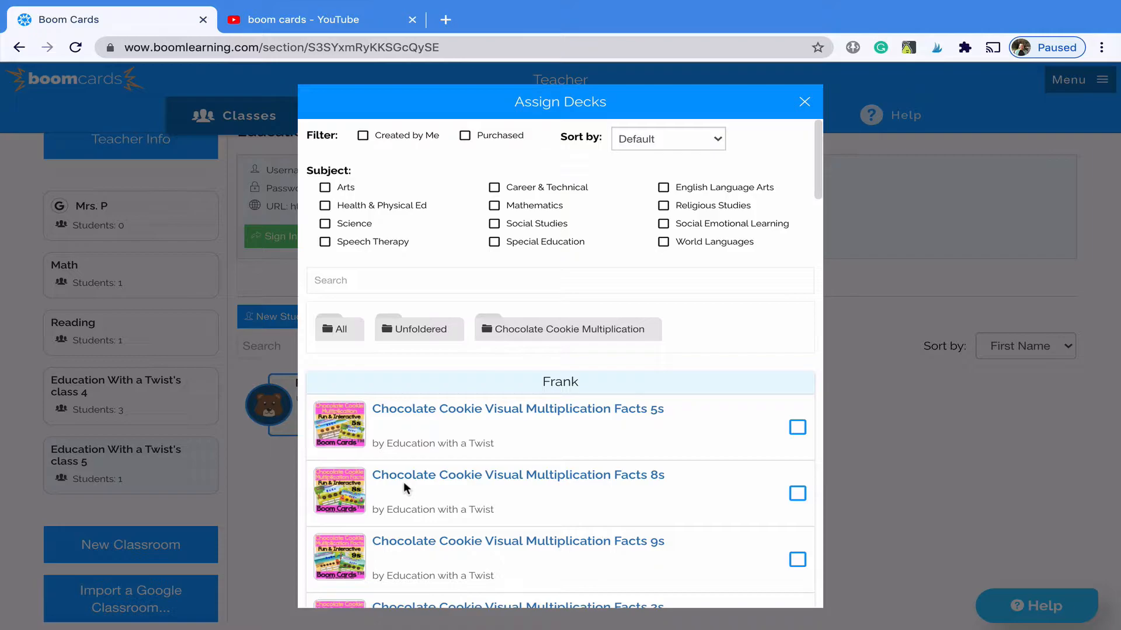
- Tick the Multiplication Facts 8s, 6s and Telling time to the hour decks, then close the dialog
scroll(625, 461, down, 3)
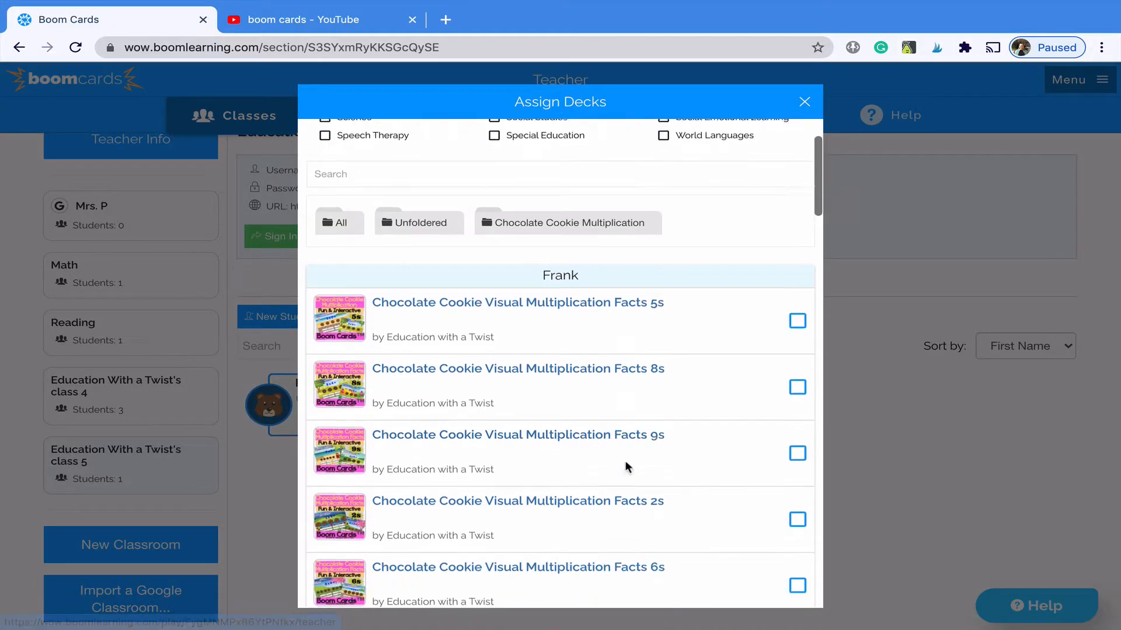
click(798, 355)
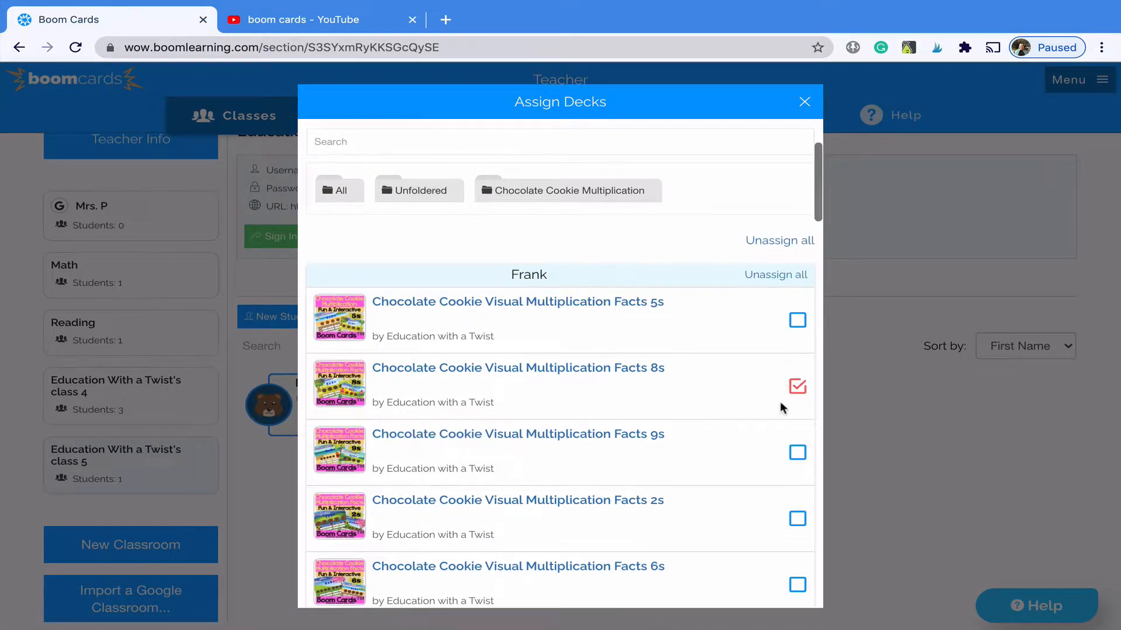
scroll(781, 404, down, 4)
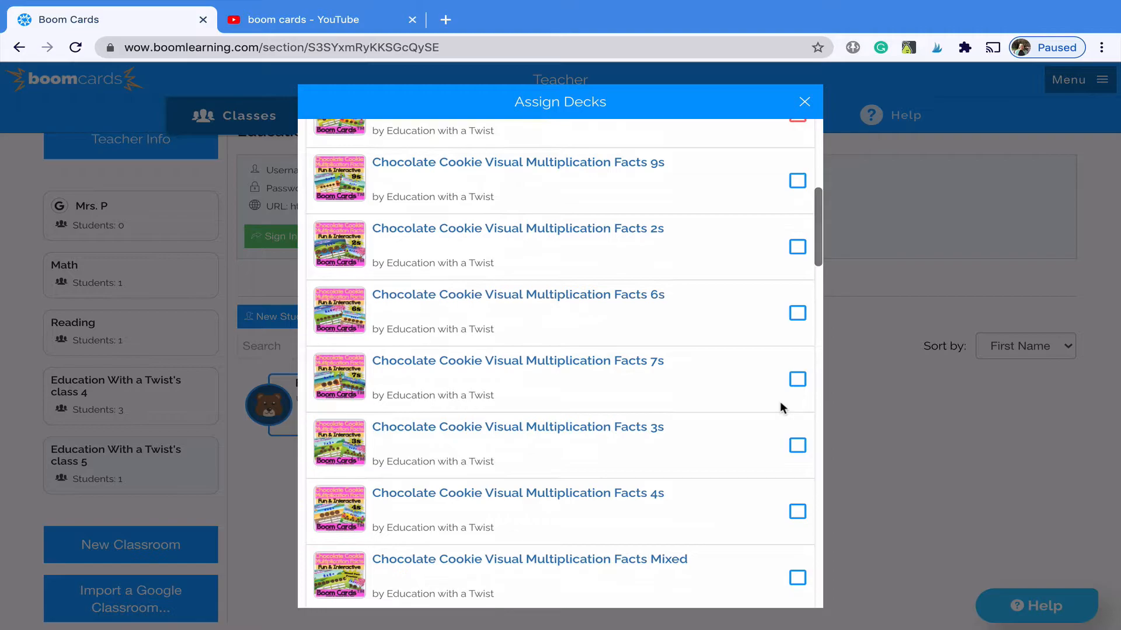
scroll(781, 408, down, 2)
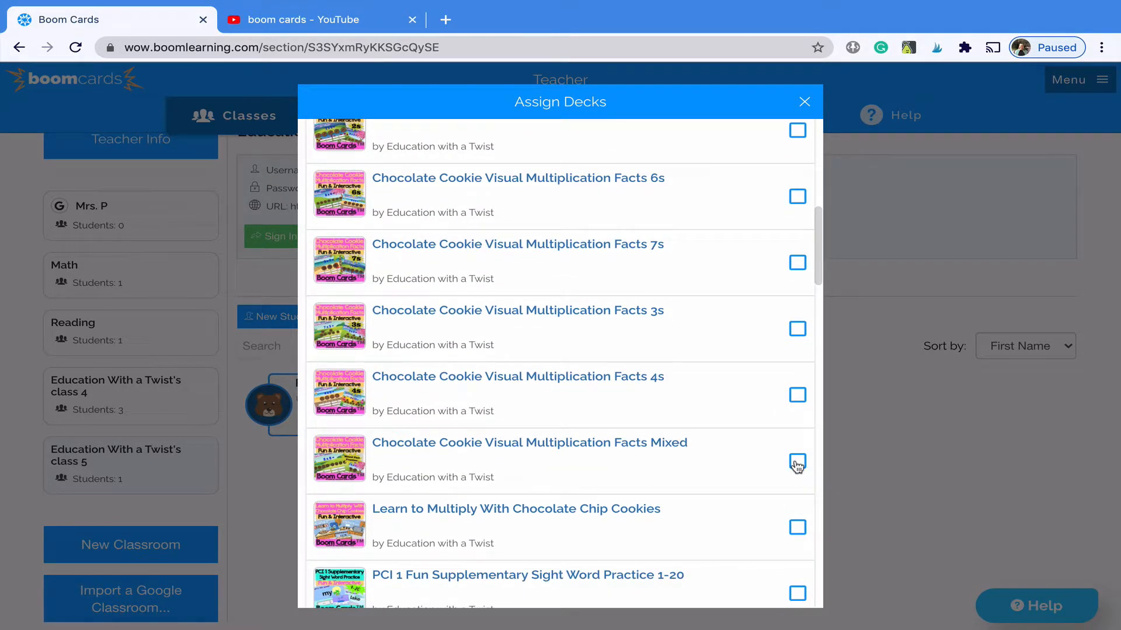
click(797, 196)
scroll(712, 396, down, 7)
scroll(712, 394, down, 14)
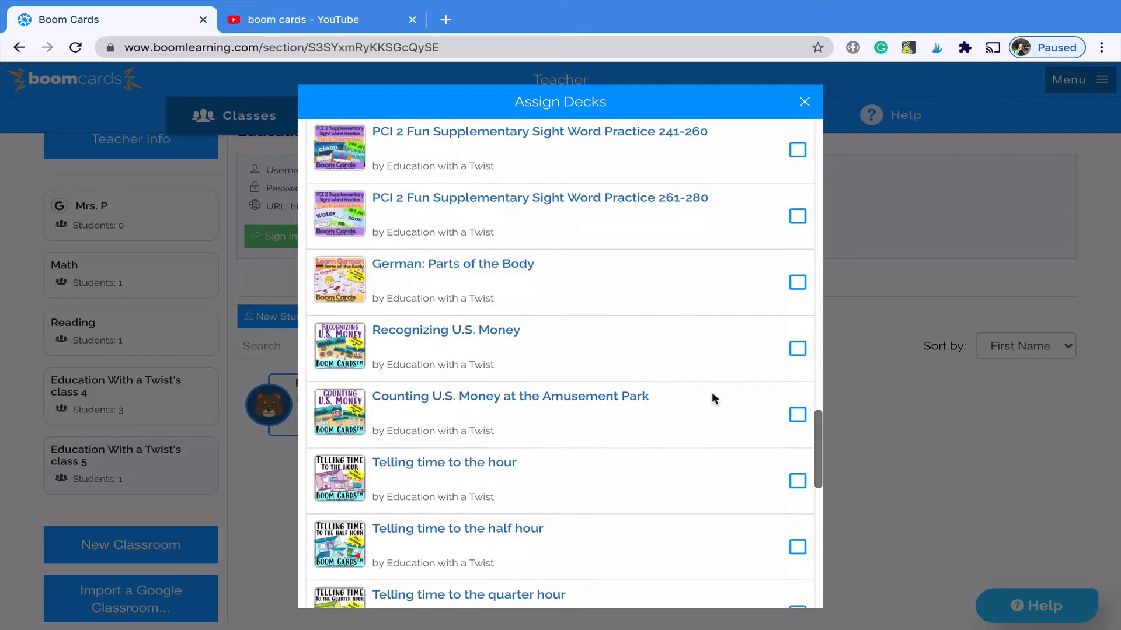
scroll(712, 391, down, 1)
click(798, 400)
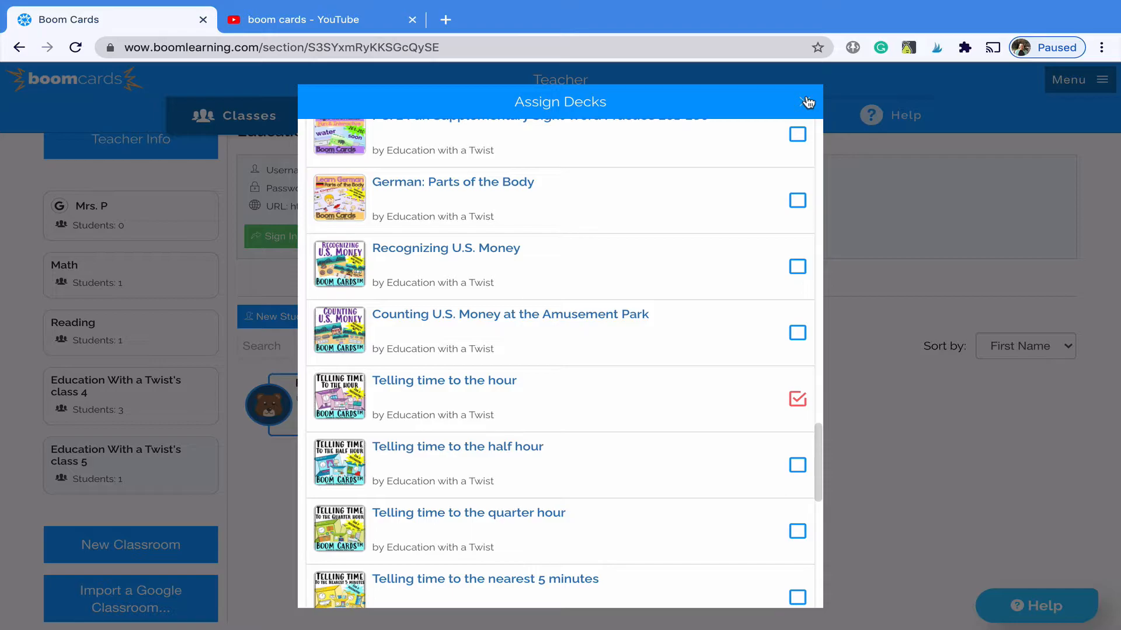
click(808, 103)
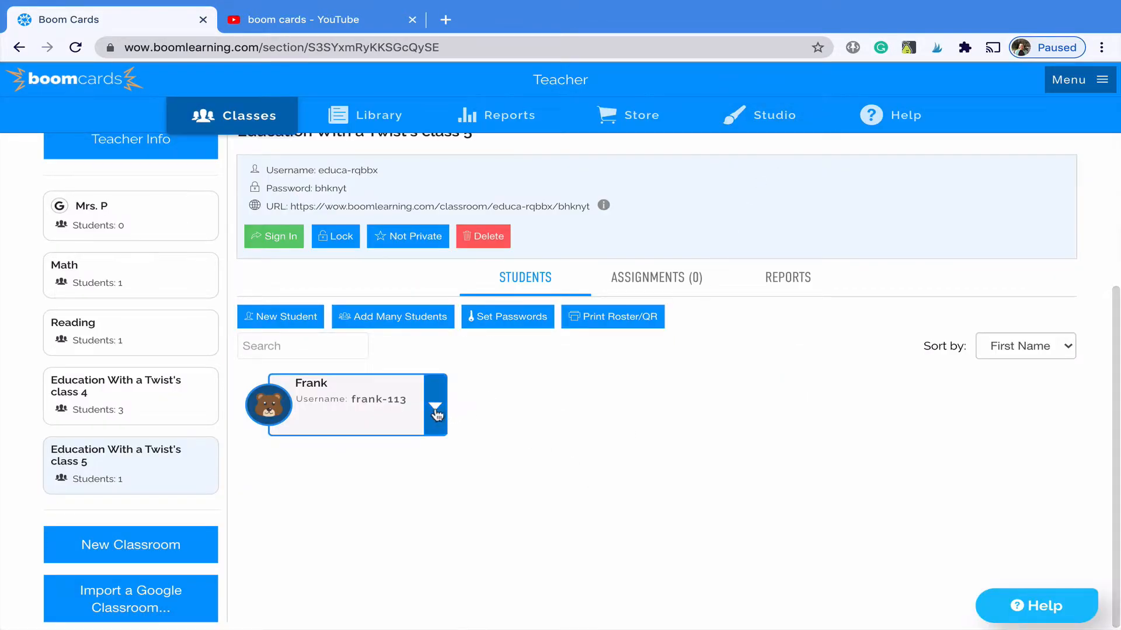
- View the student's report, then return to the top of the class 5 page
click(435, 410)
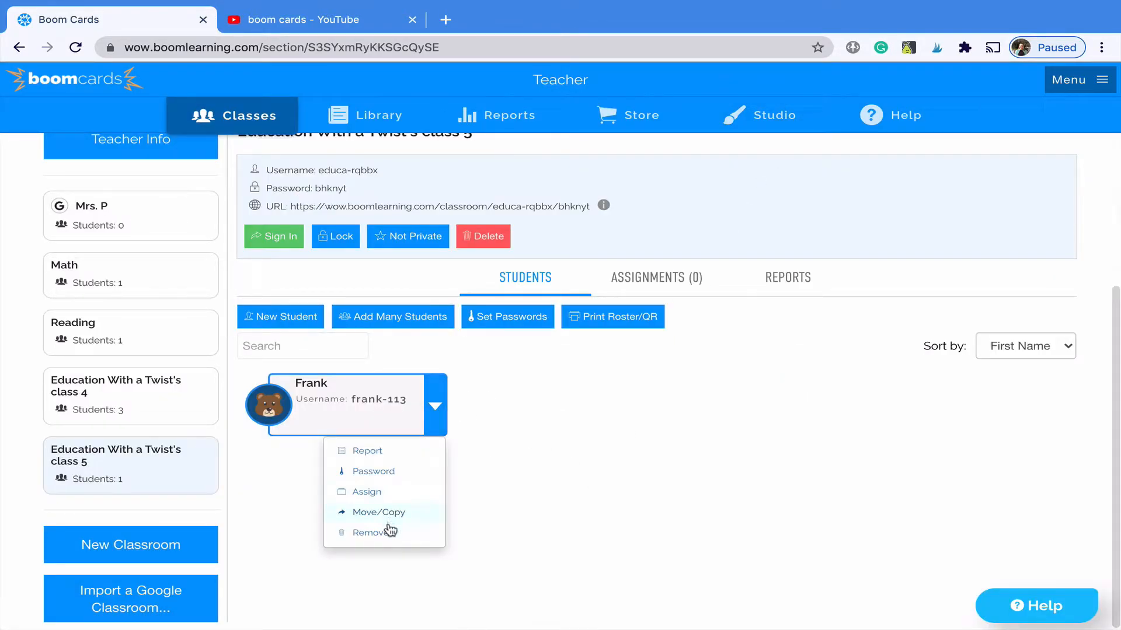
click(373, 451)
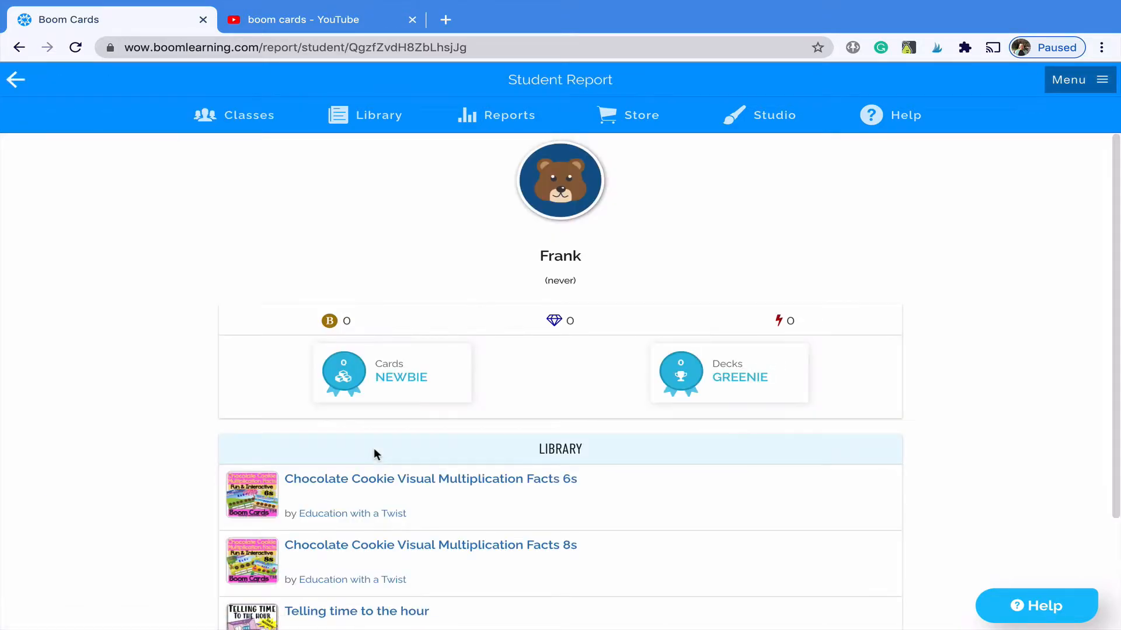
scroll(374, 447, down, 2)
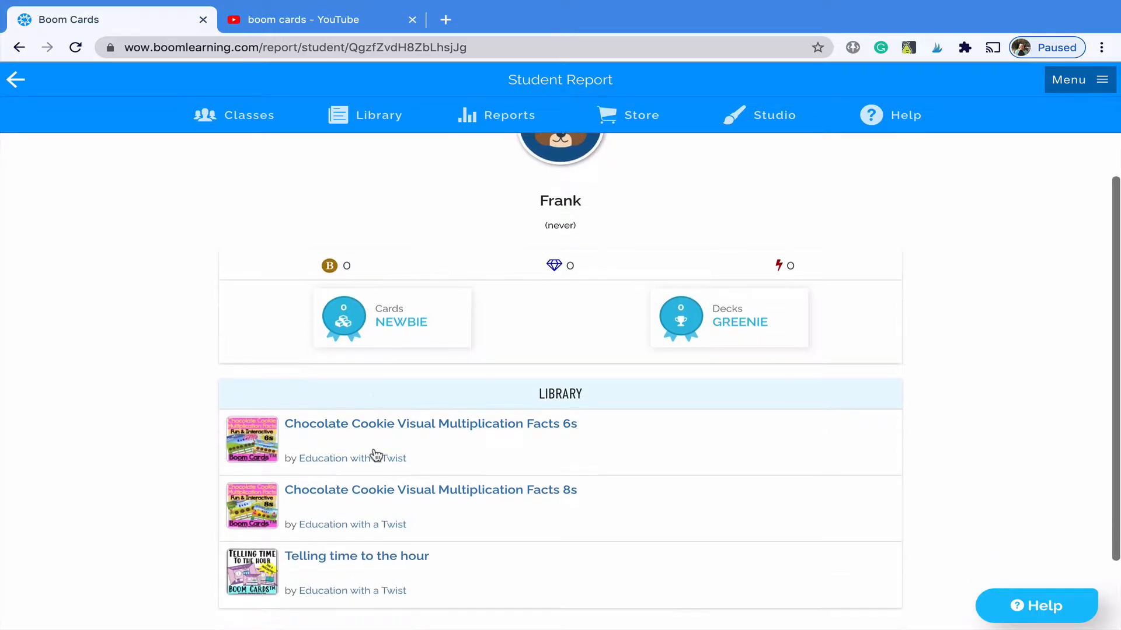
scroll(374, 447, up, 2)
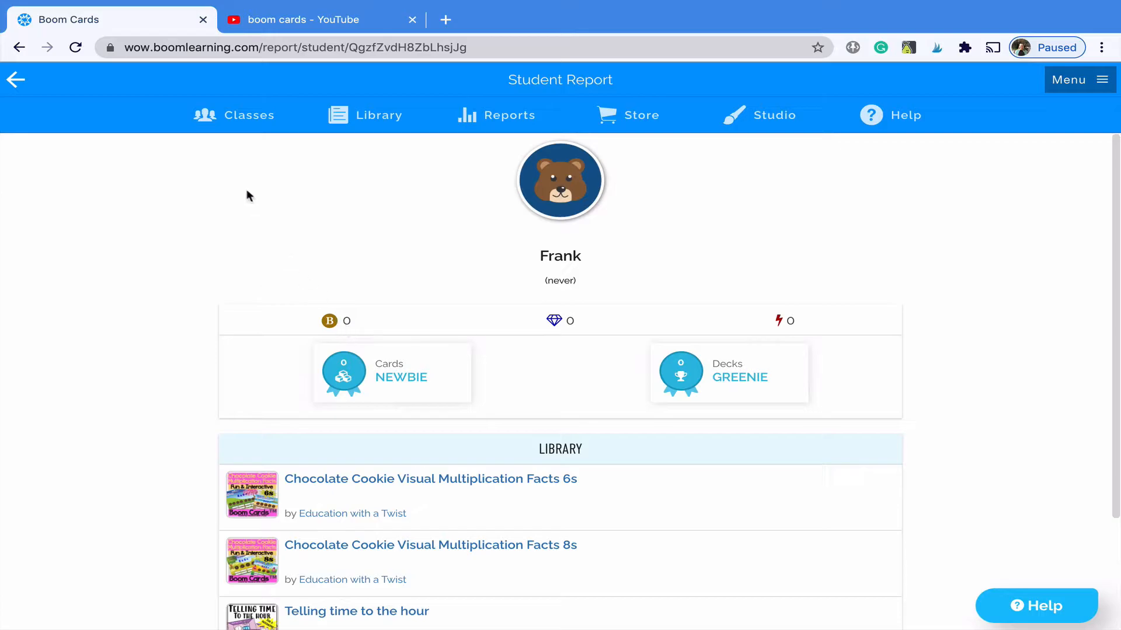
click(16, 81)
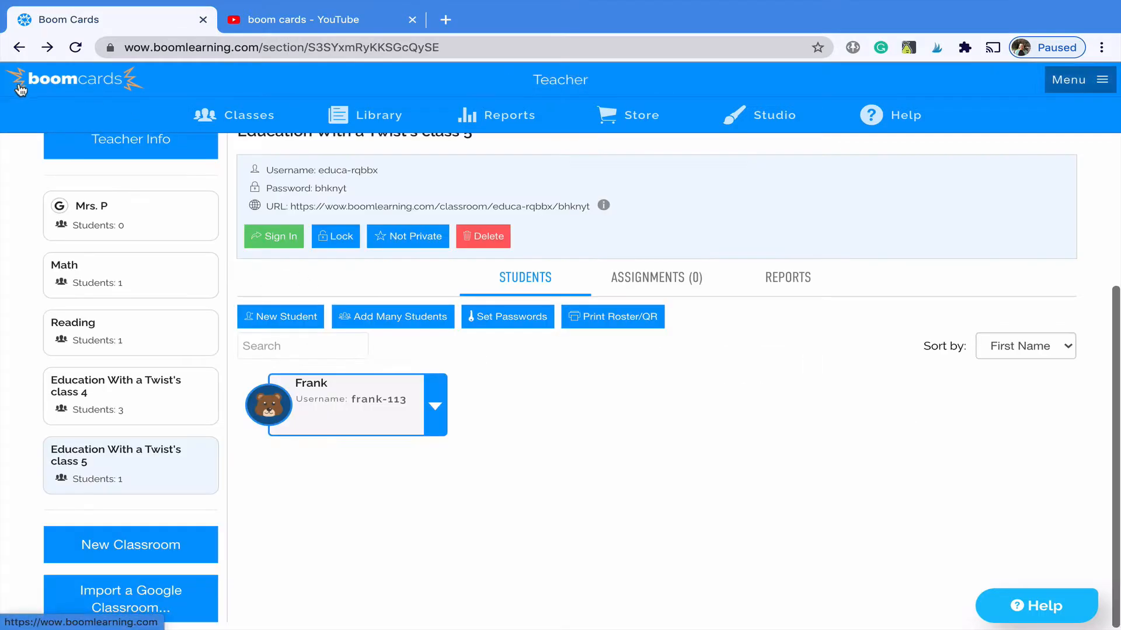
scroll(500, 314, up, 4)
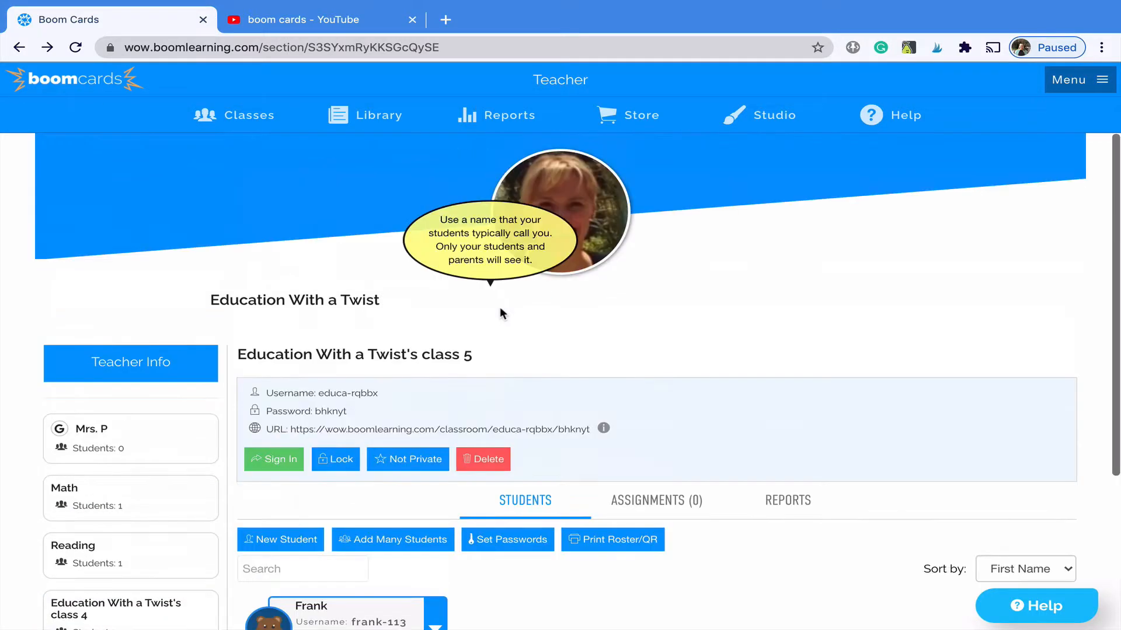
- In the Library, cancel an Assign attempt on the Multiplication Facts 8s deck, then open its Print page
click(369, 120)
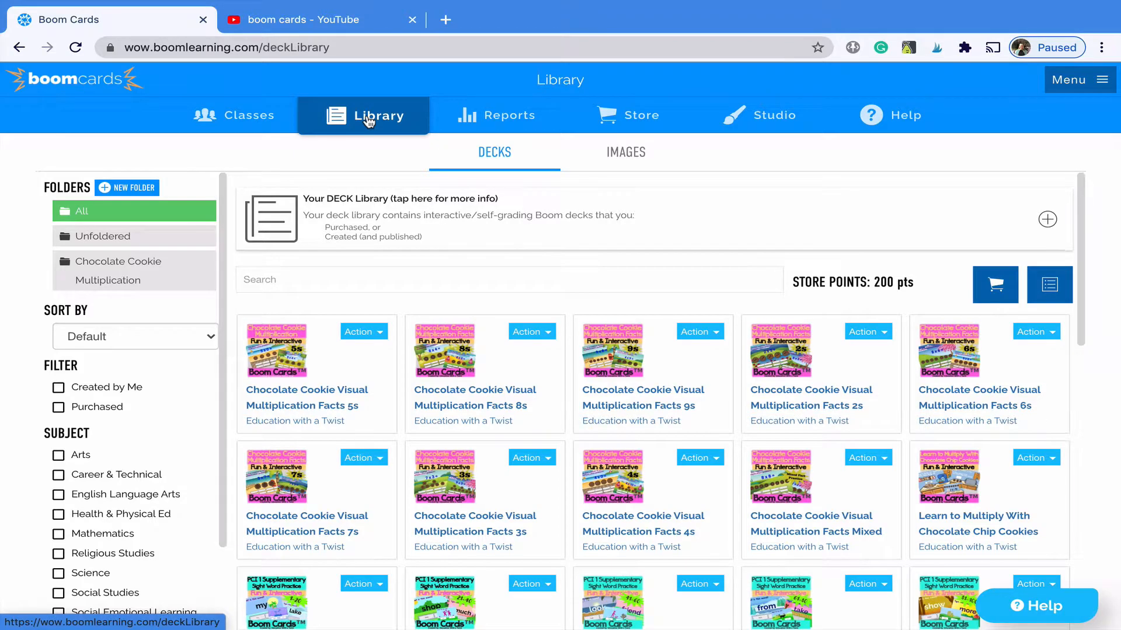
click(550, 336)
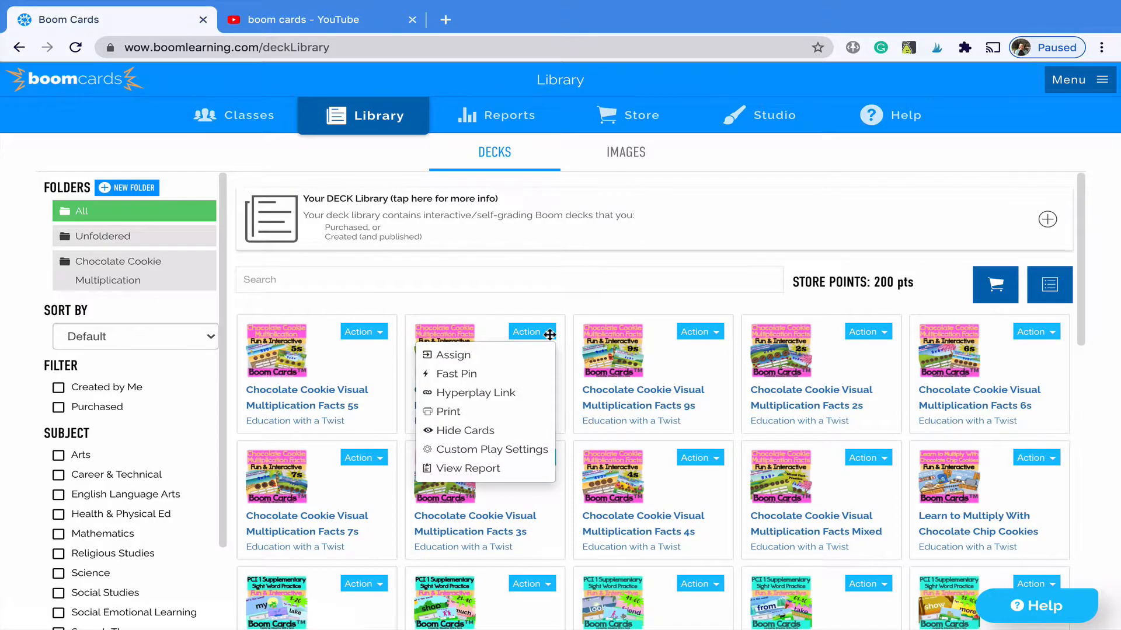
click(508, 354)
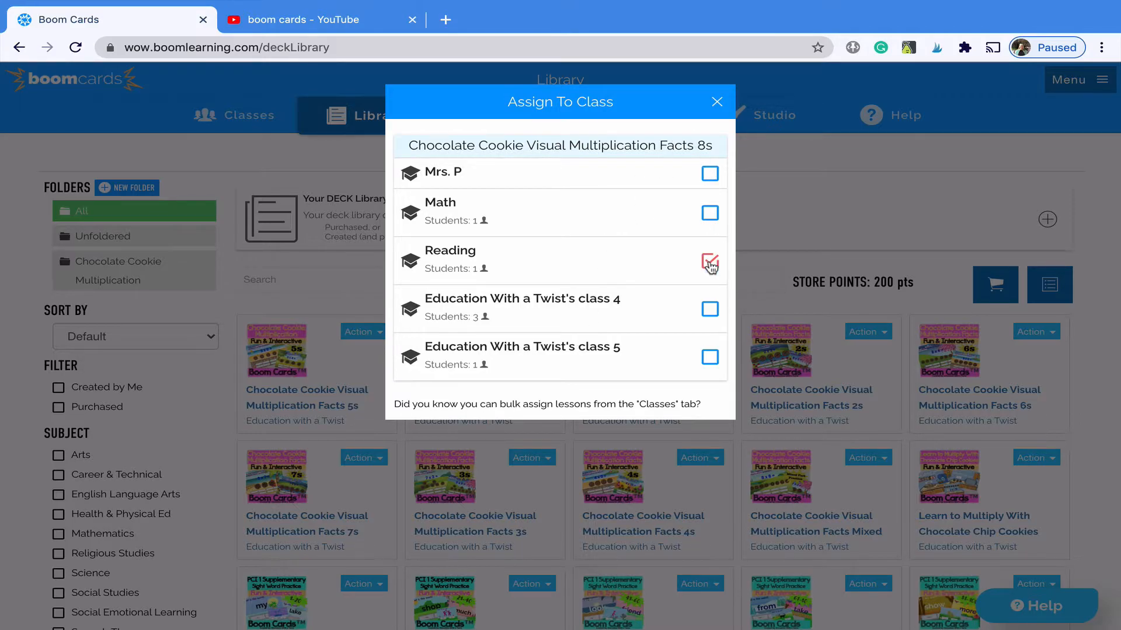
click(716, 102)
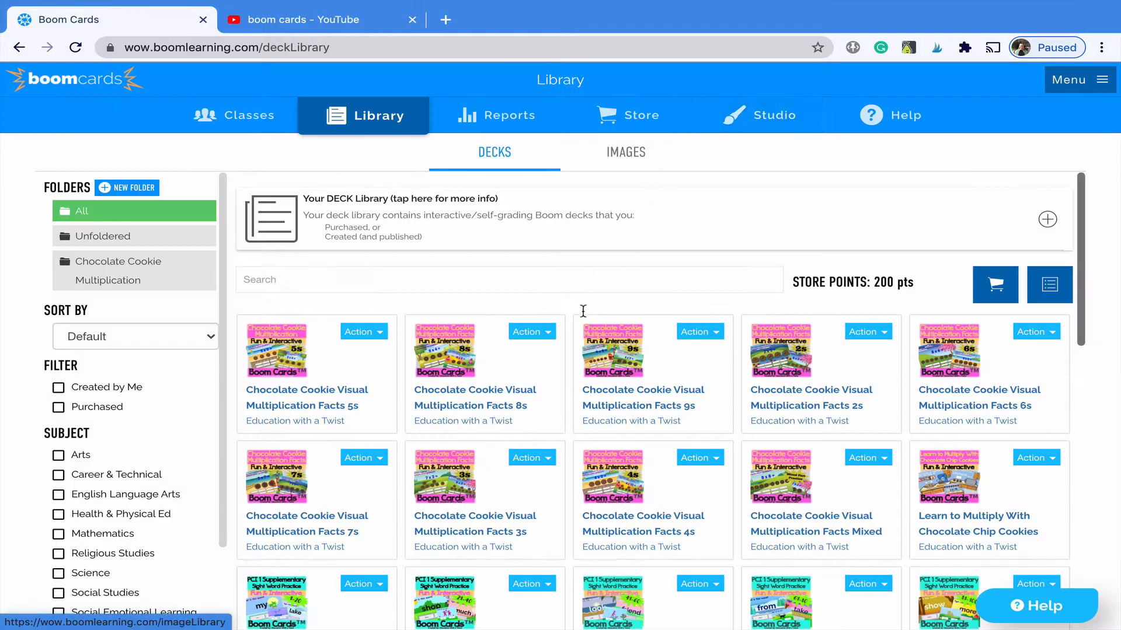
click(545, 335)
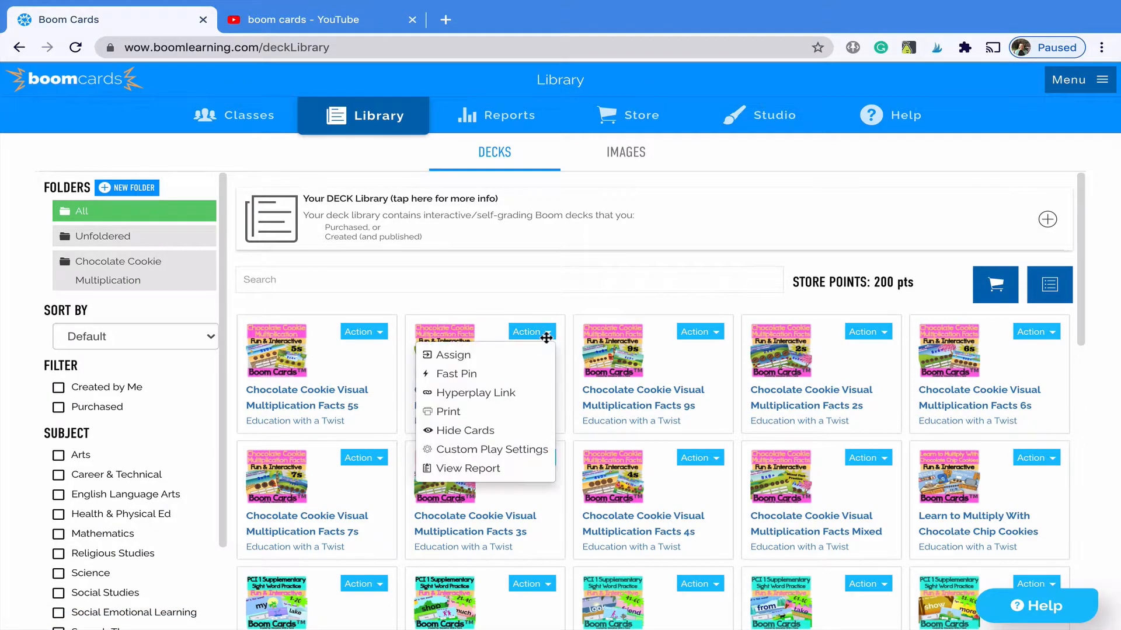
click(515, 413)
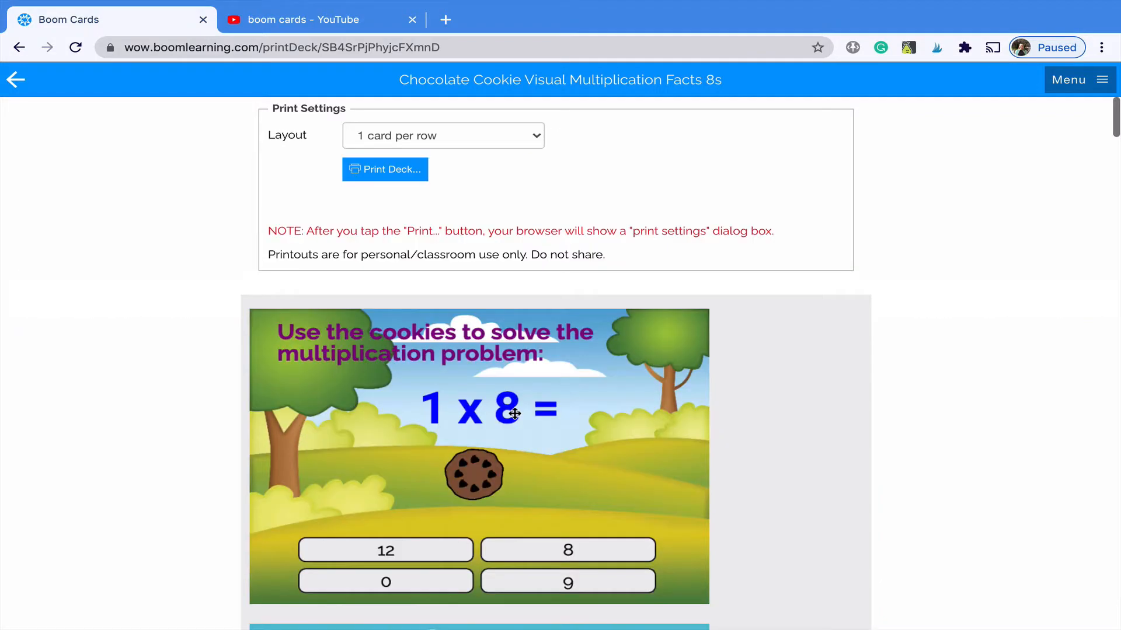
- Leave the 8s print layout at 1 card per row and go back to the Library
click(533, 142)
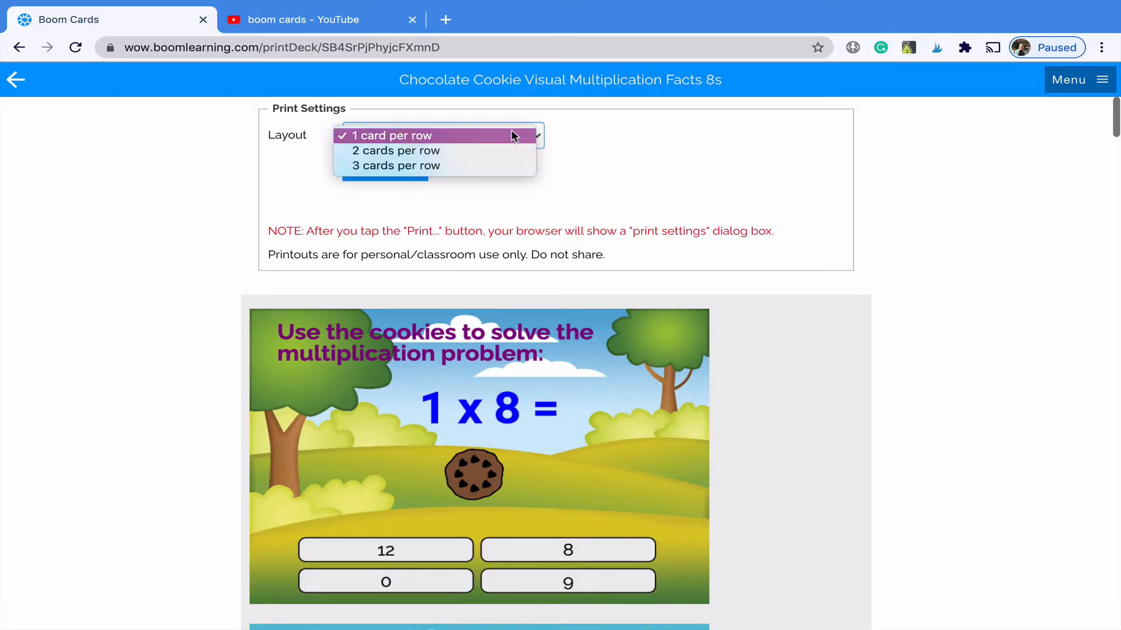
click(11, 80)
click(15, 85)
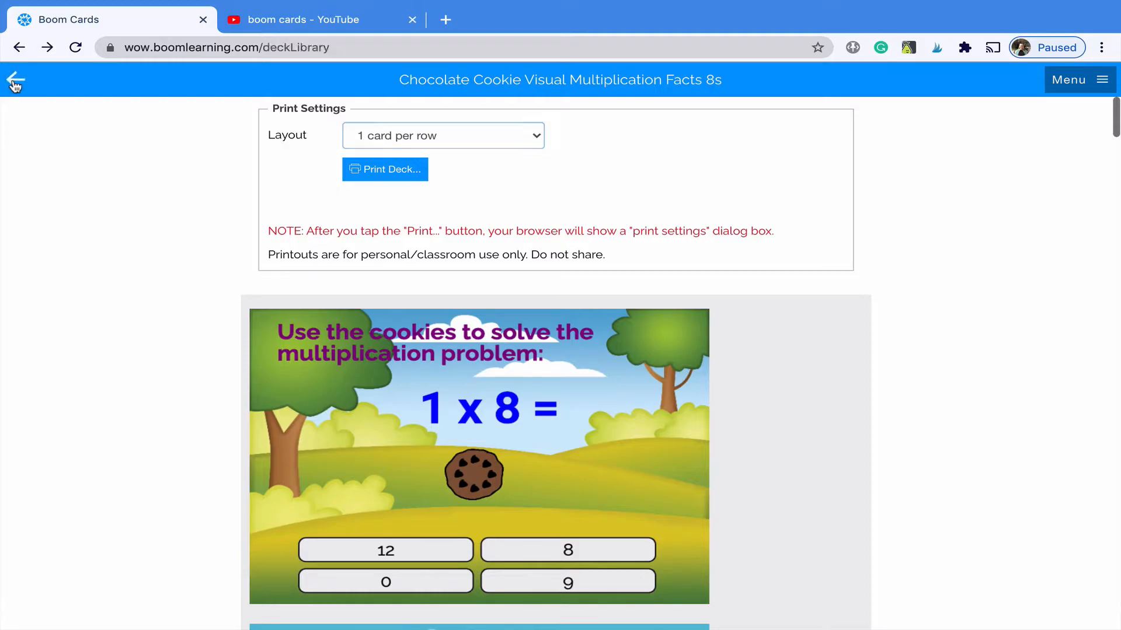
scroll(551, 314, down, 1)
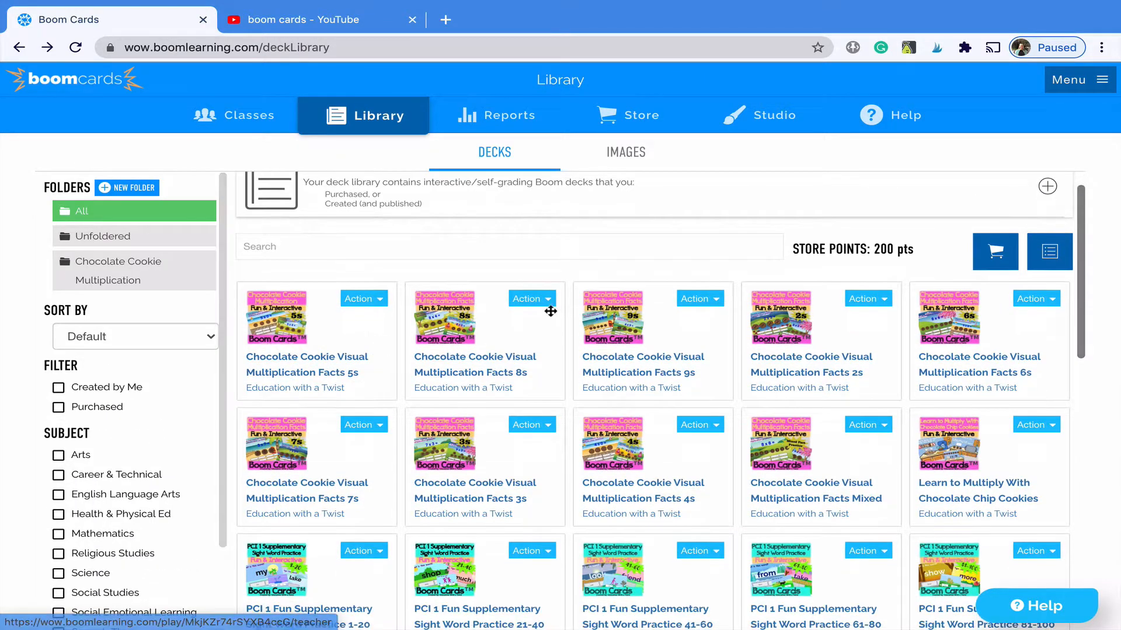
click(531, 298)
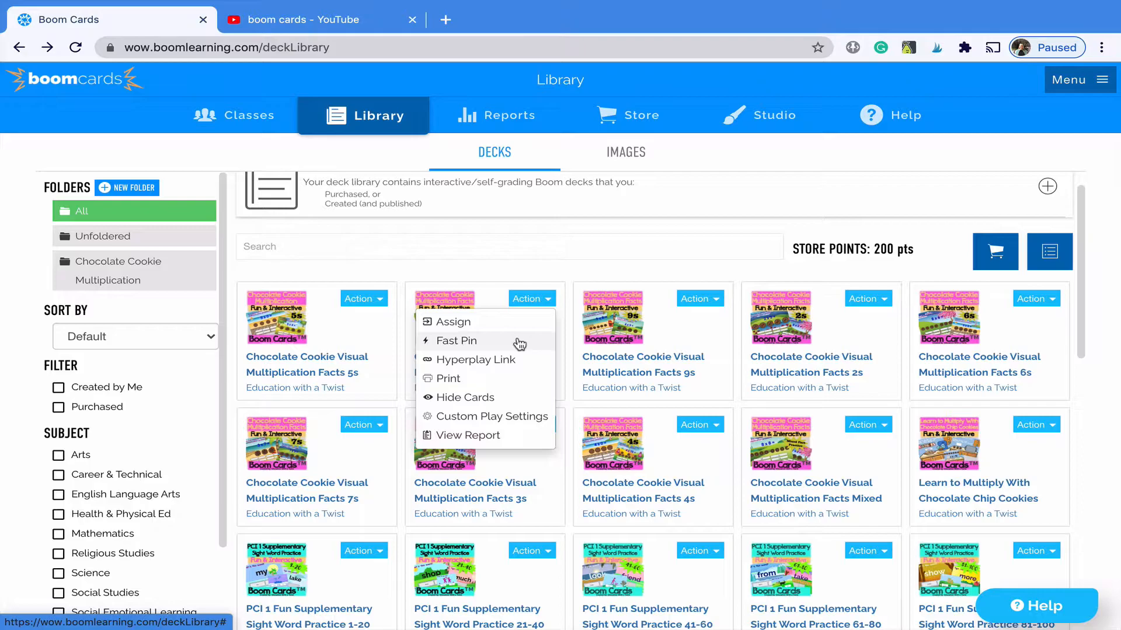
click(517, 341)
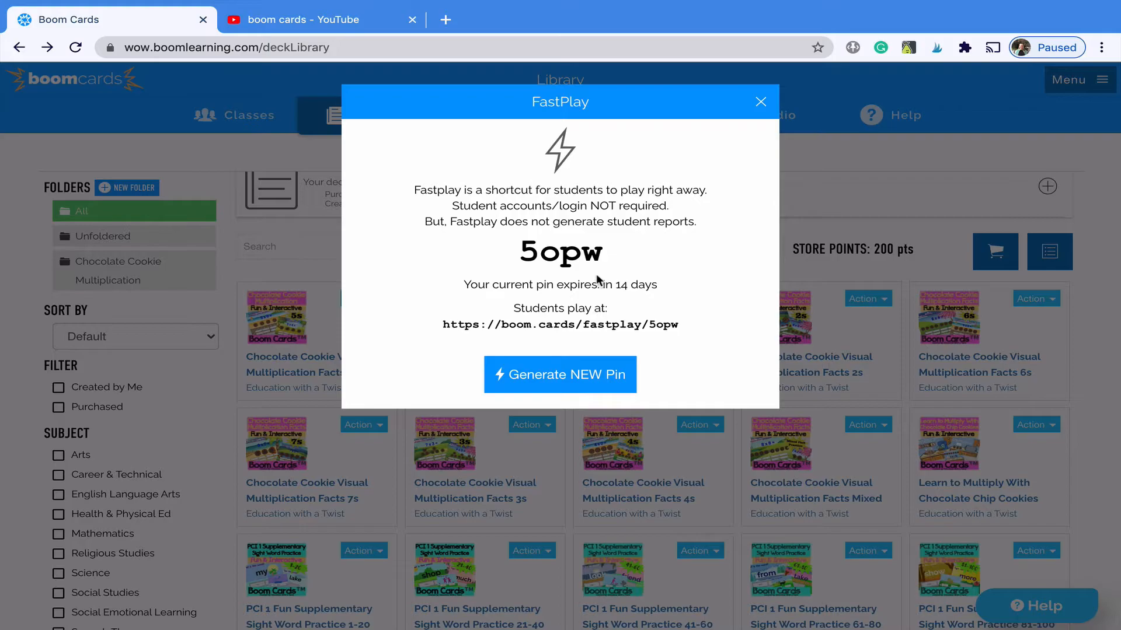
click(760, 102)
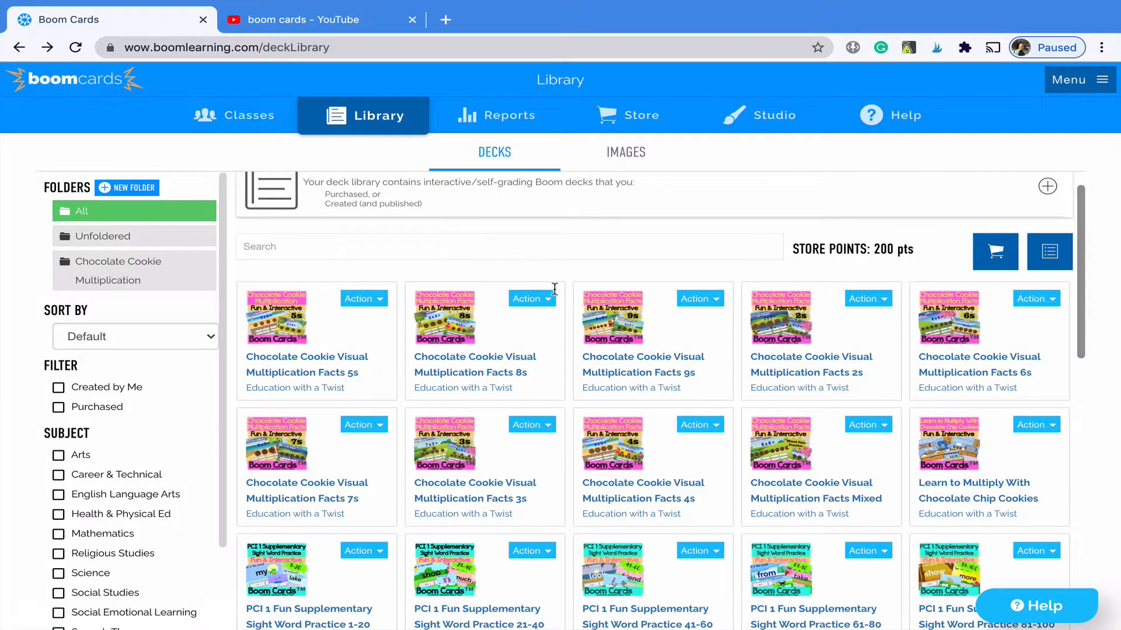
- Preview the 8s deck via Hide Cards, then quit the preview
click(536, 299)
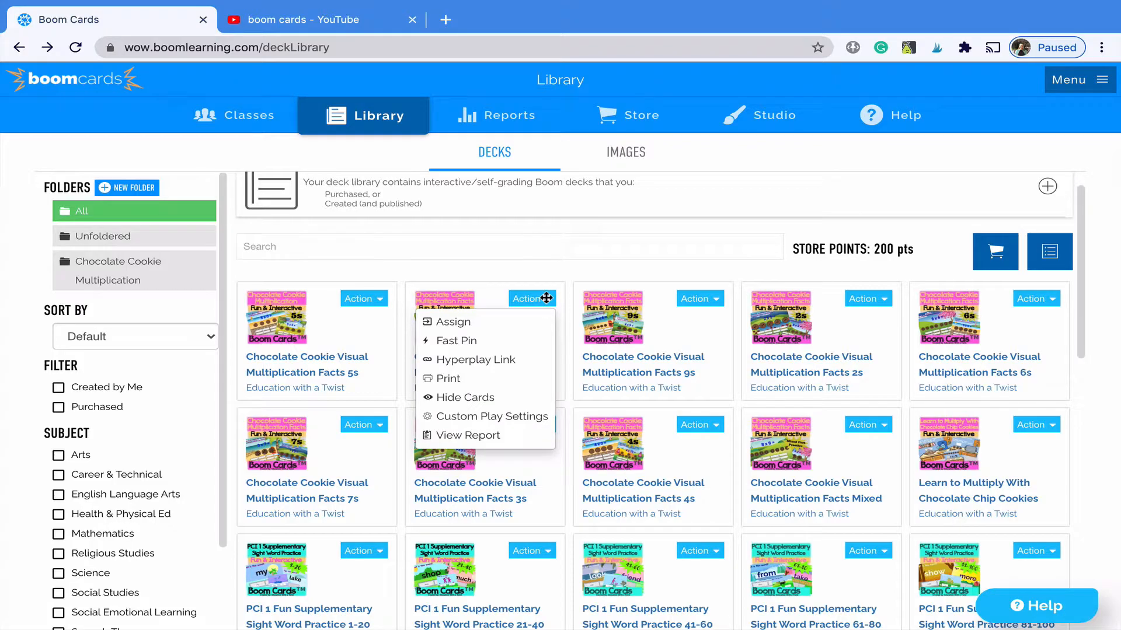
click(499, 396)
click(603, 437)
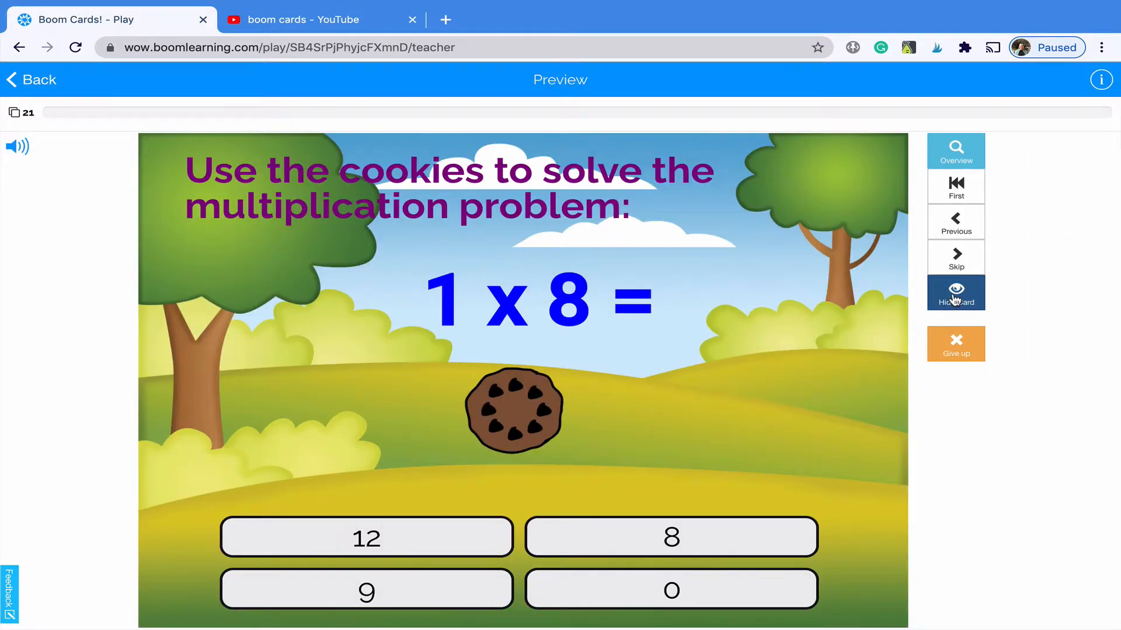
click(32, 85)
click(621, 371)
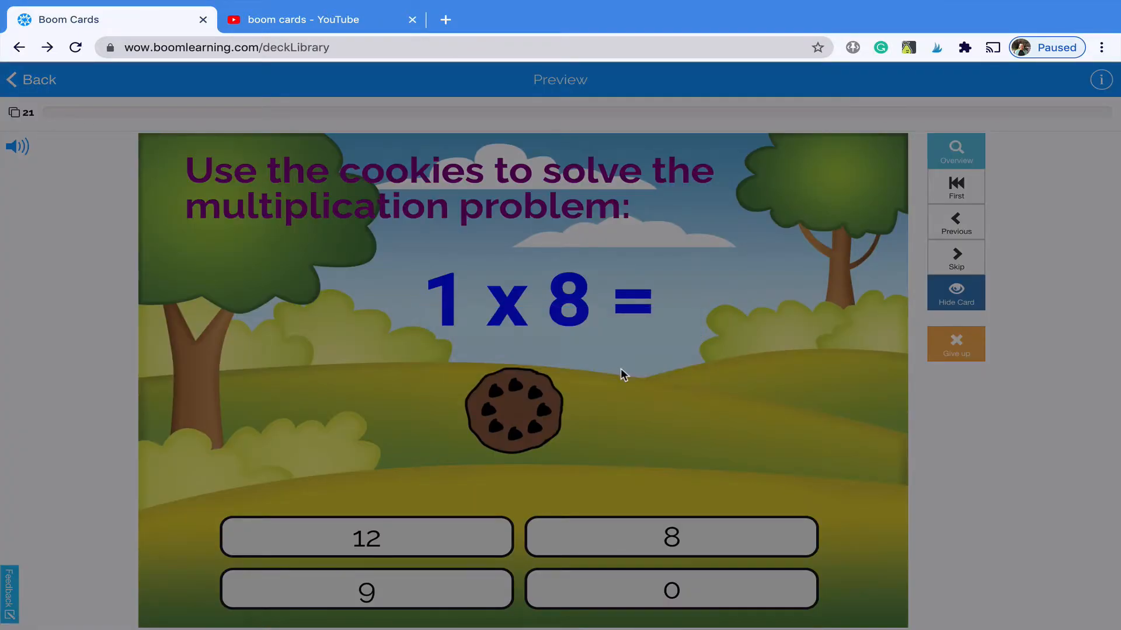
- View the empty report for Counting U.S. Money at the Amusement Park and return to the Library
scroll(514, 380, down, 1)
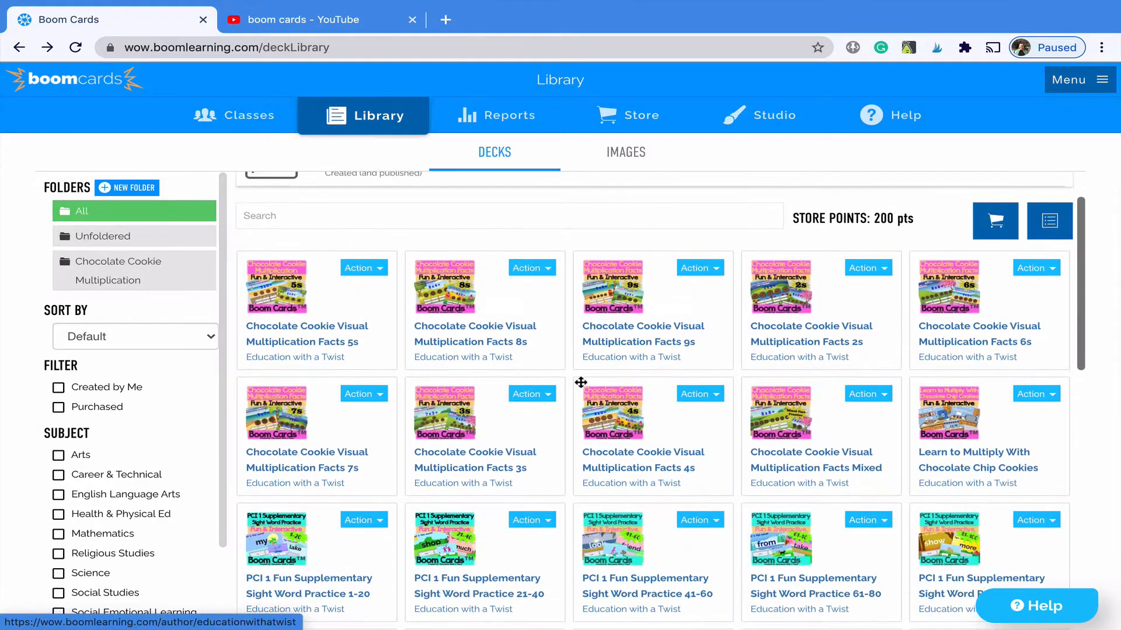
scroll(548, 499, down, 3)
scroll(549, 502, down, 5)
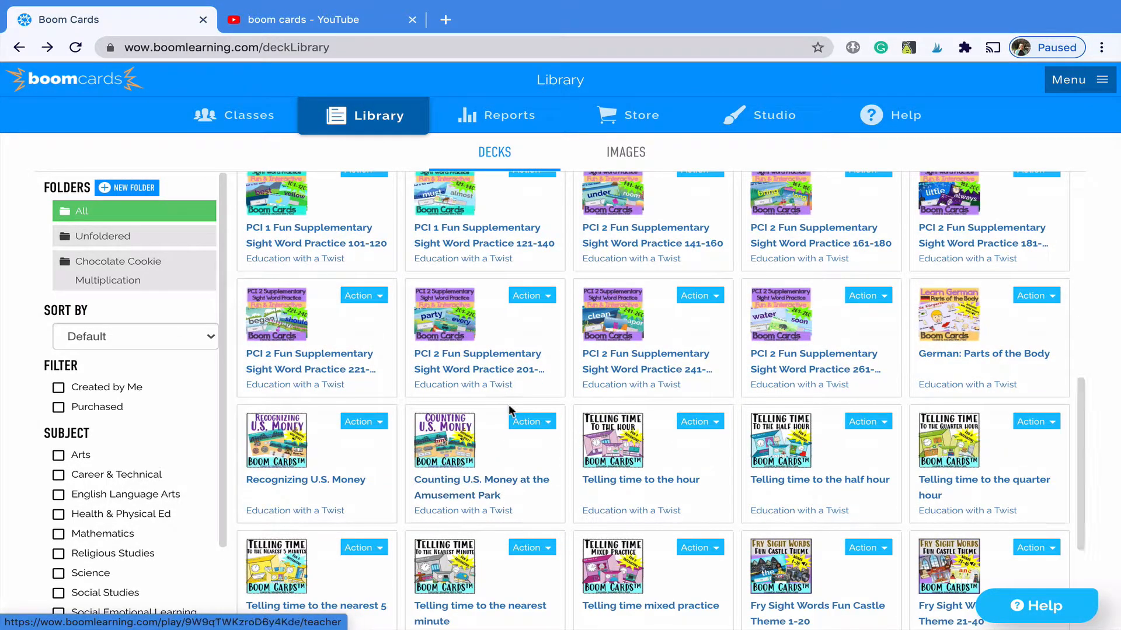
click(535, 424)
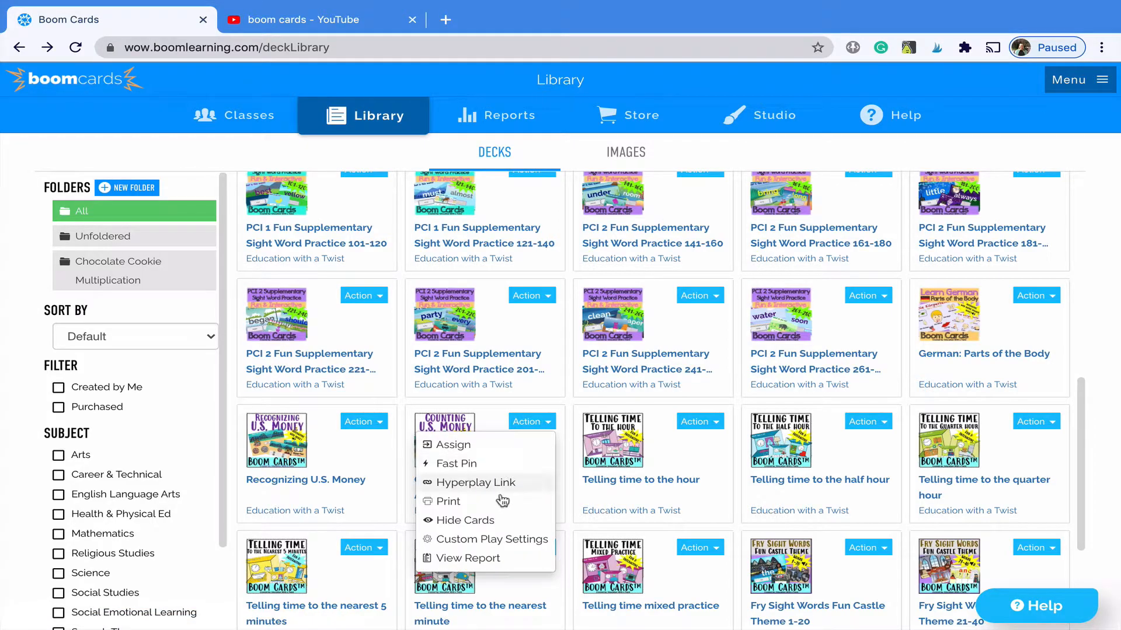
click(469, 560)
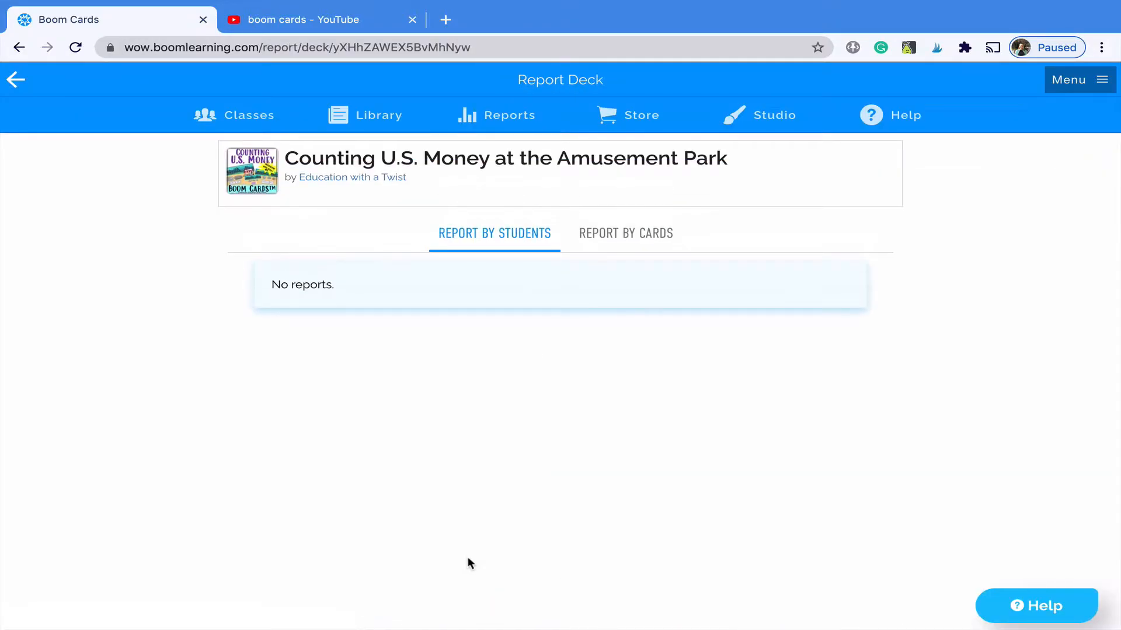
click(16, 81)
scroll(255, 359, down, 2)
scroll(567, 474, down, 7)
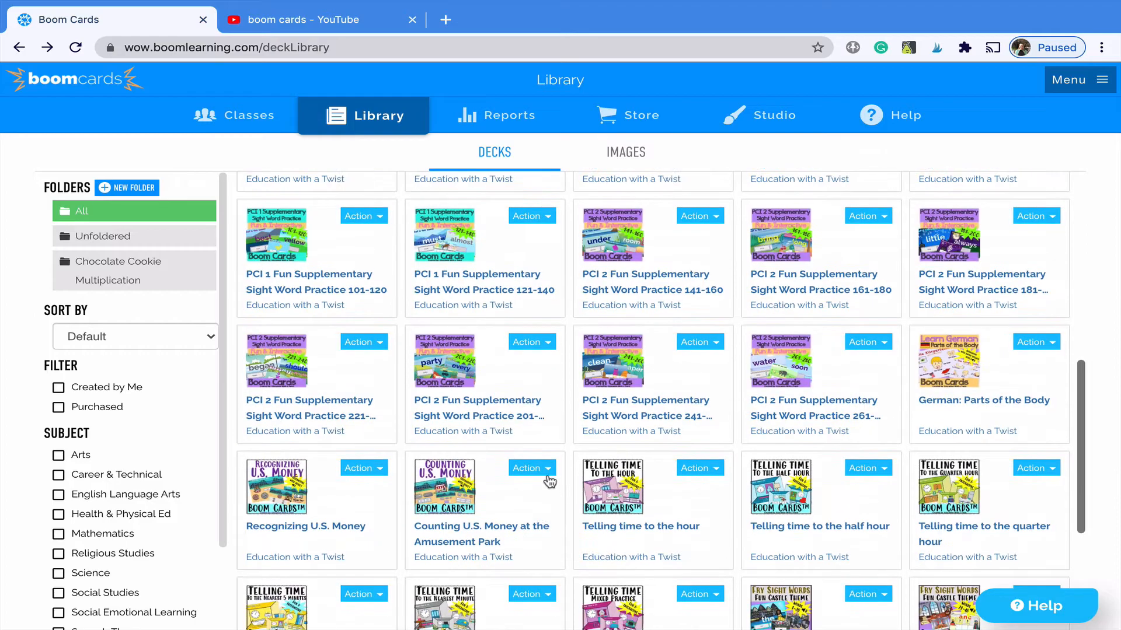
- Preview Counting U.S. Money, answering Yes to the ship ride and No to bumper cars and cotton candy
click(534, 469)
scroll(517, 531, down, 1)
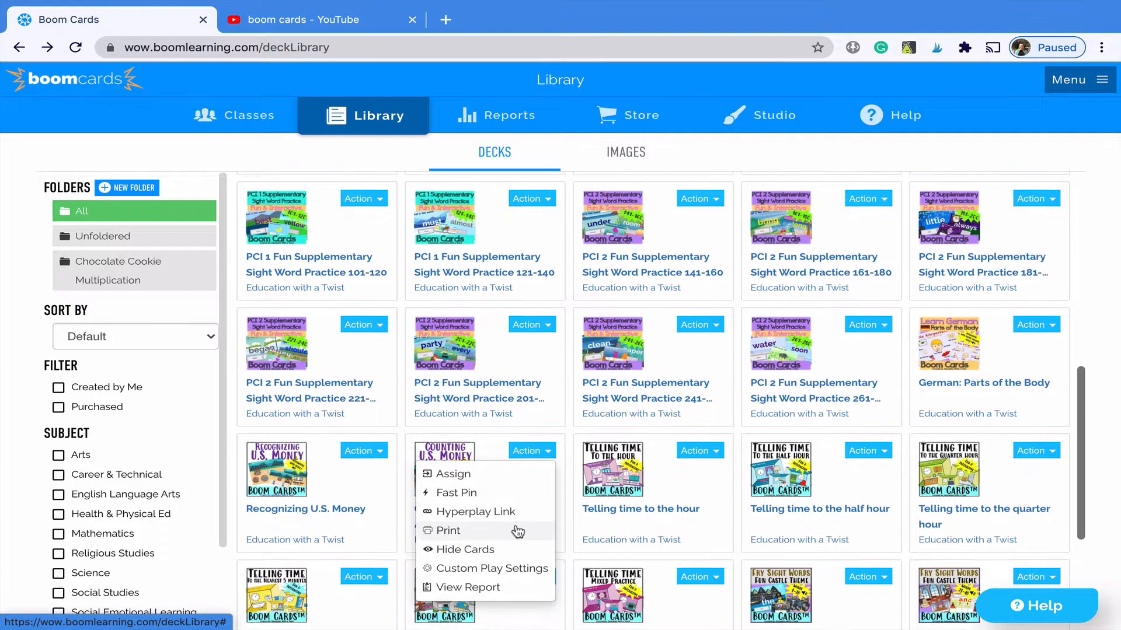
click(448, 449)
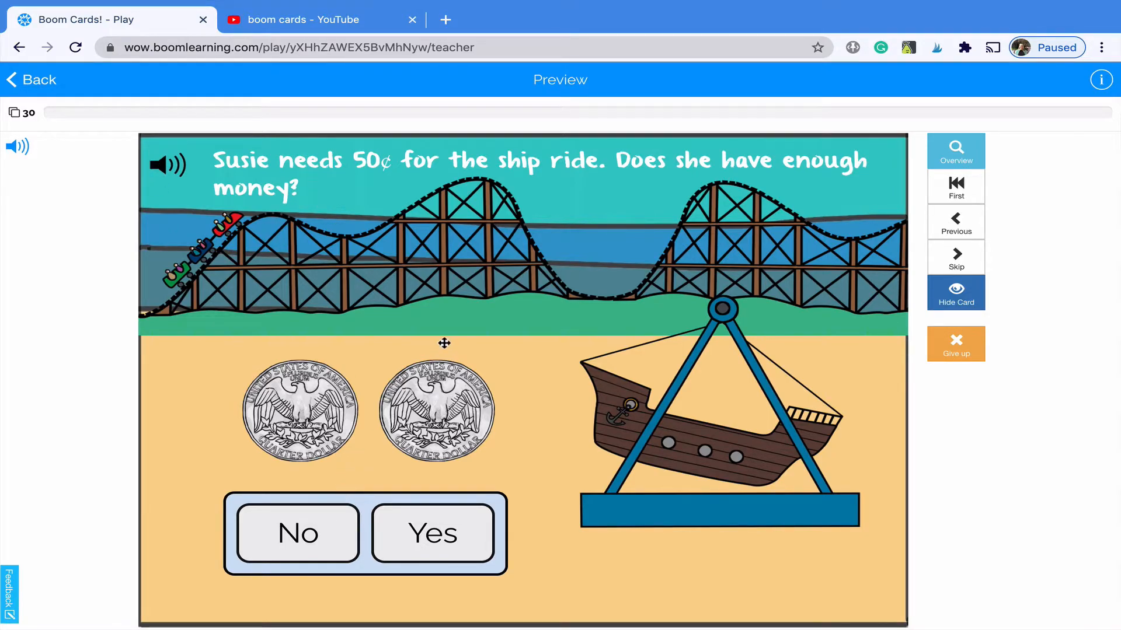
click(456, 547)
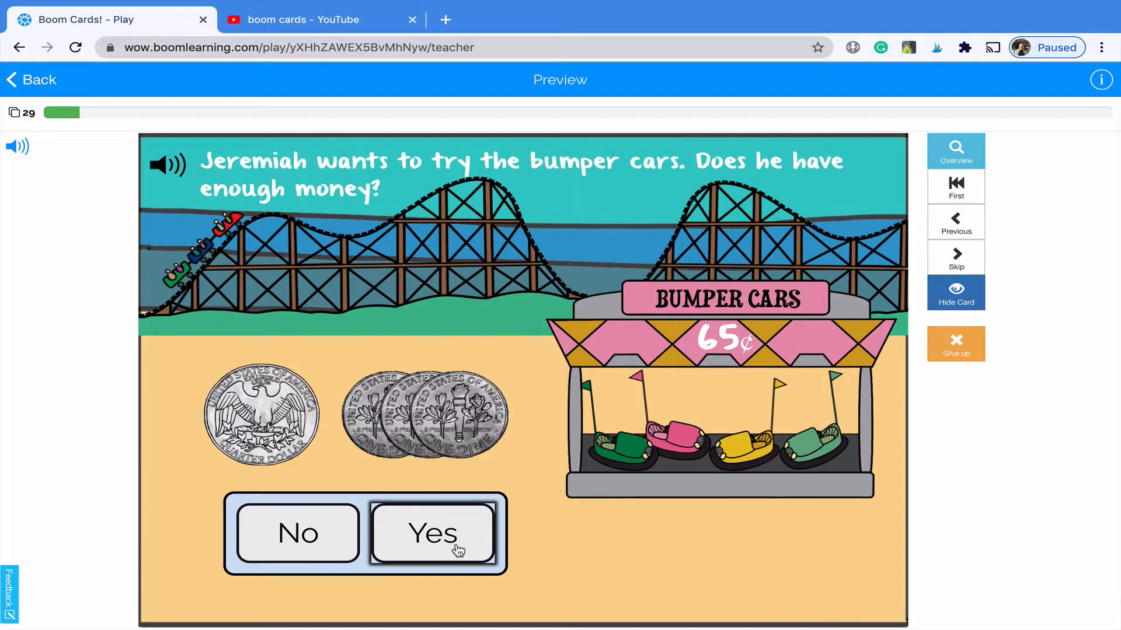
click(332, 532)
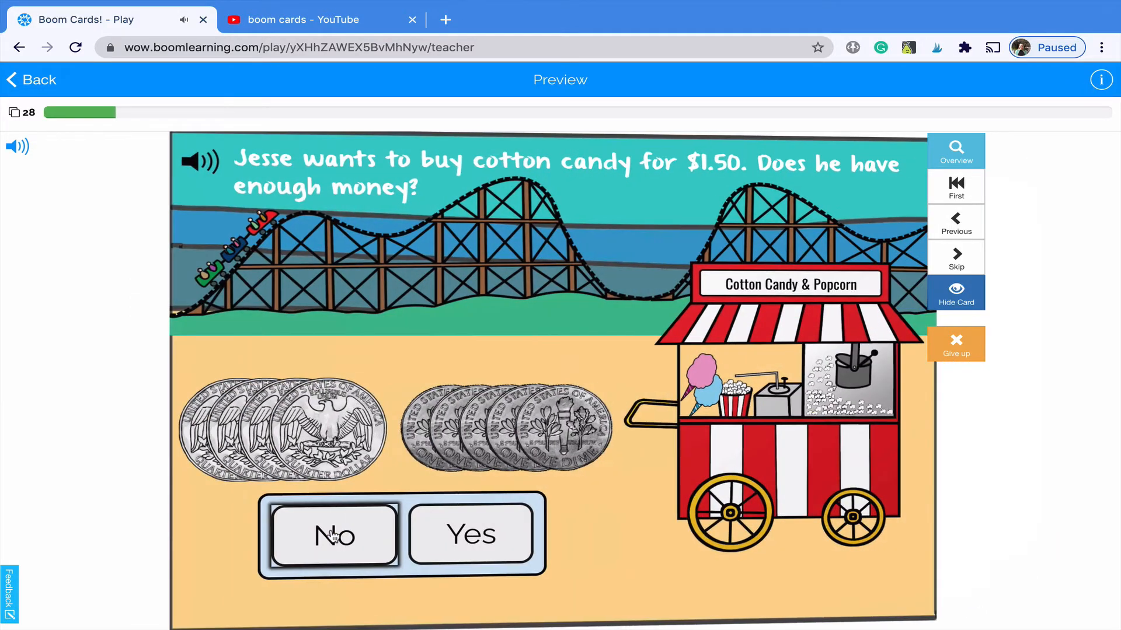
click(332, 531)
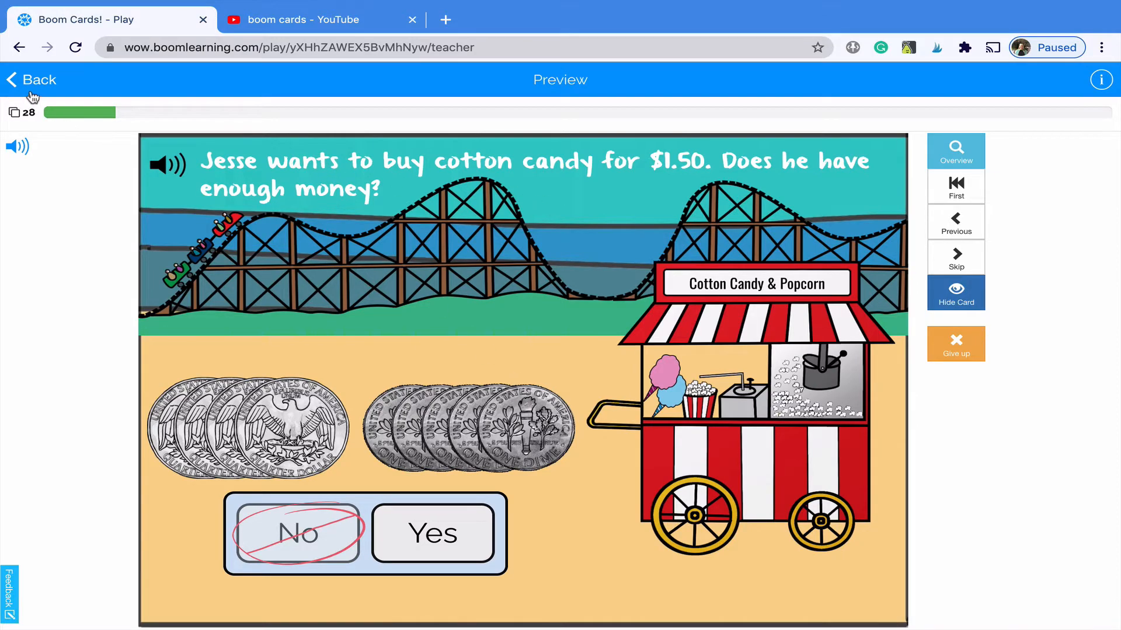
- Skip ahead past the carousel card to the Ferris wheel question
click(952, 263)
click(951, 262)
click(949, 260)
click(949, 257)
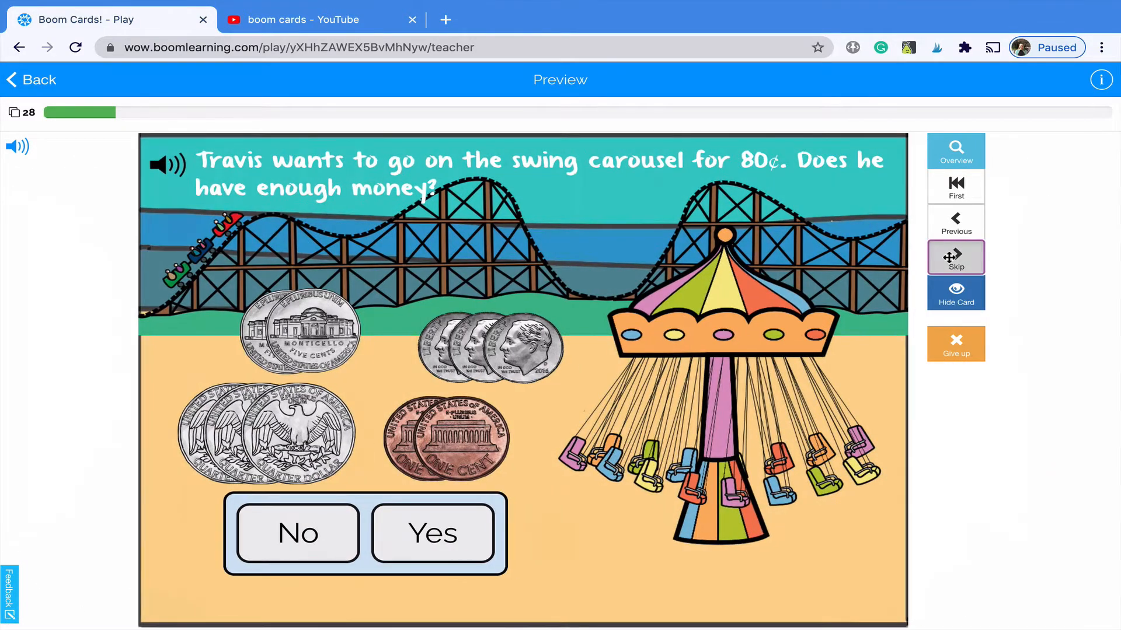
click(949, 257)
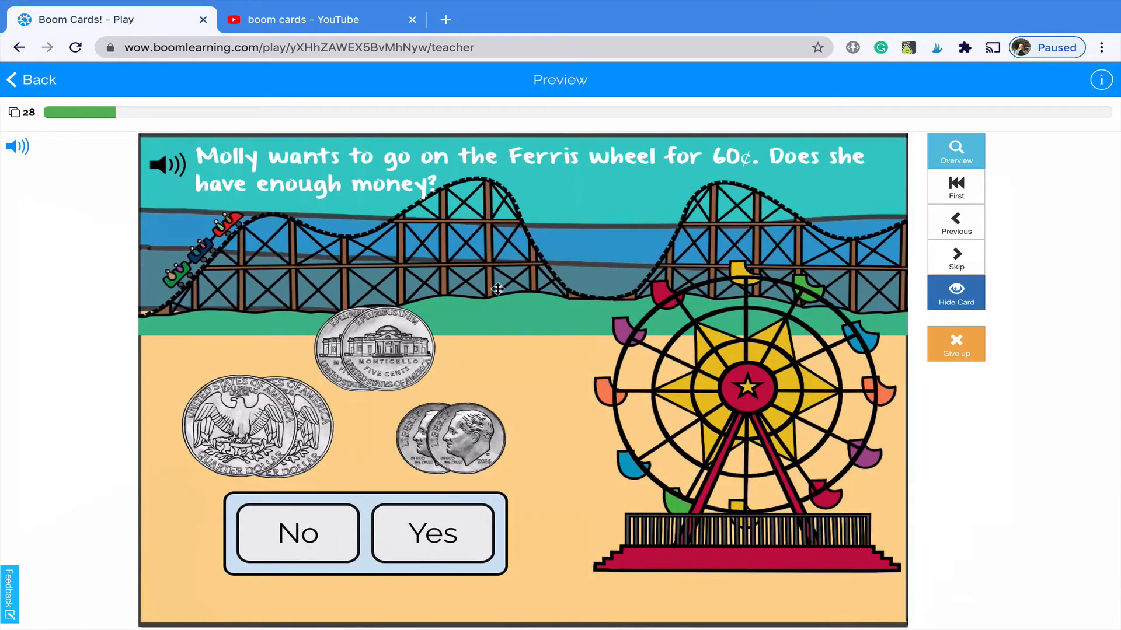
- Rearrange the nickel, quarter and dimes on the Ferris wheel 60¢ card, then quit to the Library
mouse_move(387, 337)
mouse_down()
mouse_move(399, 315)
mouse_move(377, 335)
mouse_move(390, 328)
mouse_move(393, 353)
mouse_up()
mouse_move(258, 439)
mouse_down()
mouse_move(246, 384)
mouse_move(247, 444)
mouse_up()
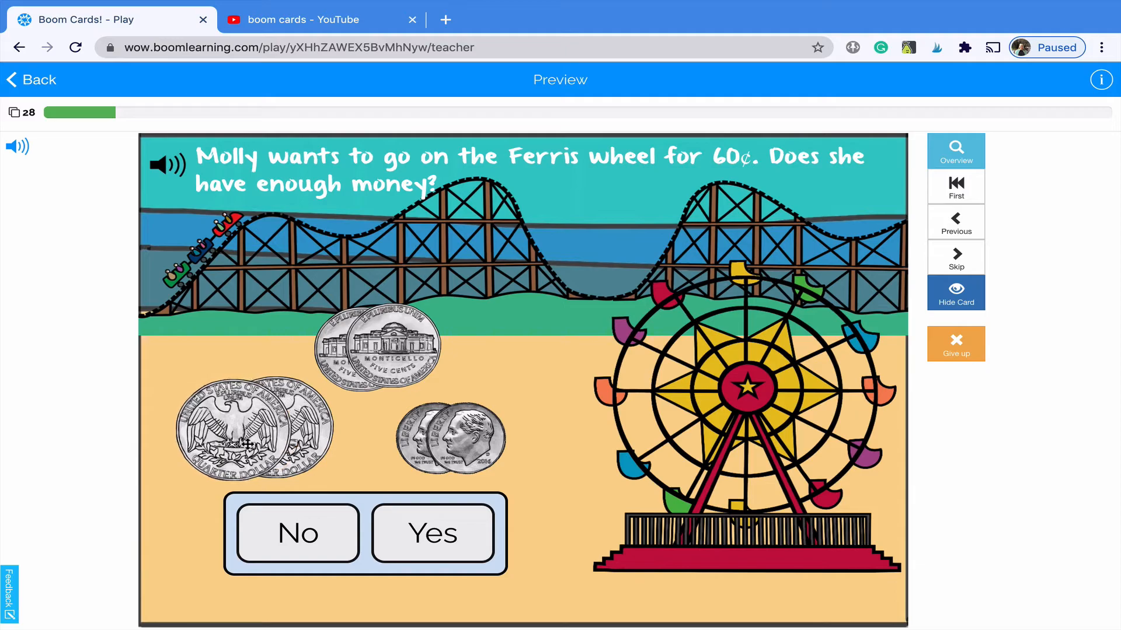
mouse_move(486, 441)
mouse_down()
mouse_move(503, 412)
mouse_move(483, 446)
mouse_up()
mouse_move(412, 440)
mouse_down()
mouse_move(383, 441)
mouse_move(411, 443)
mouse_up()
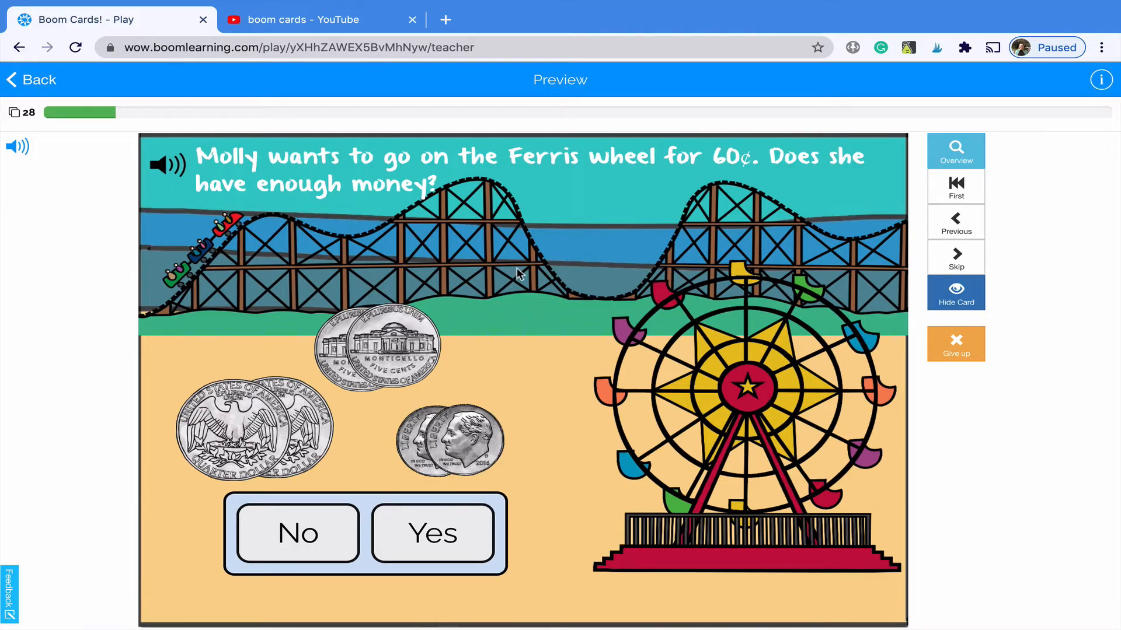
click(16, 77)
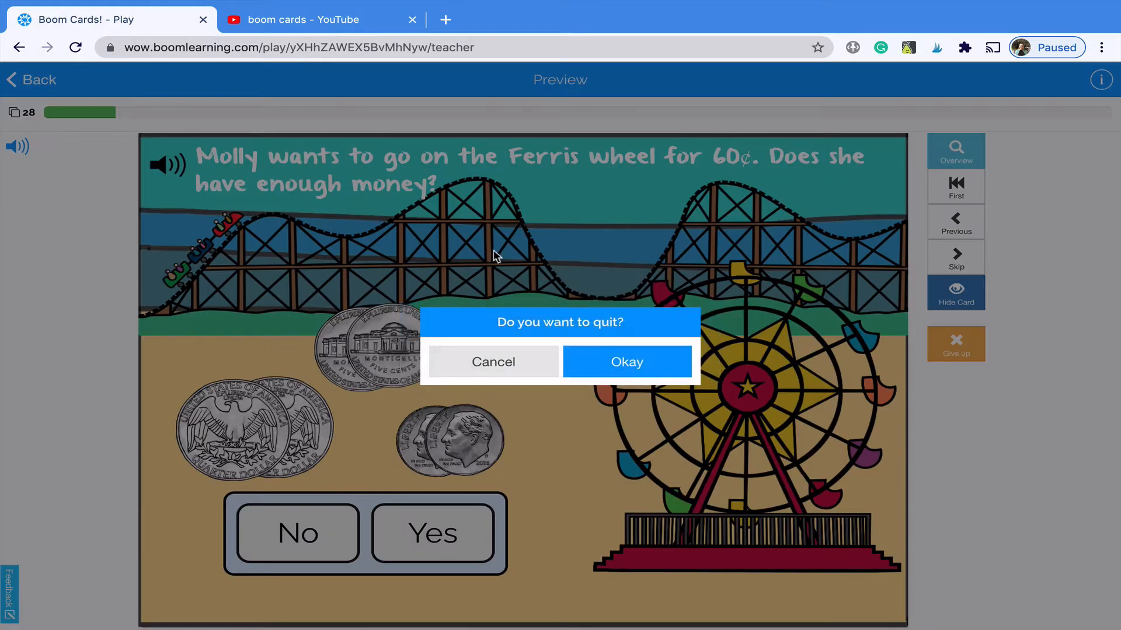
click(604, 363)
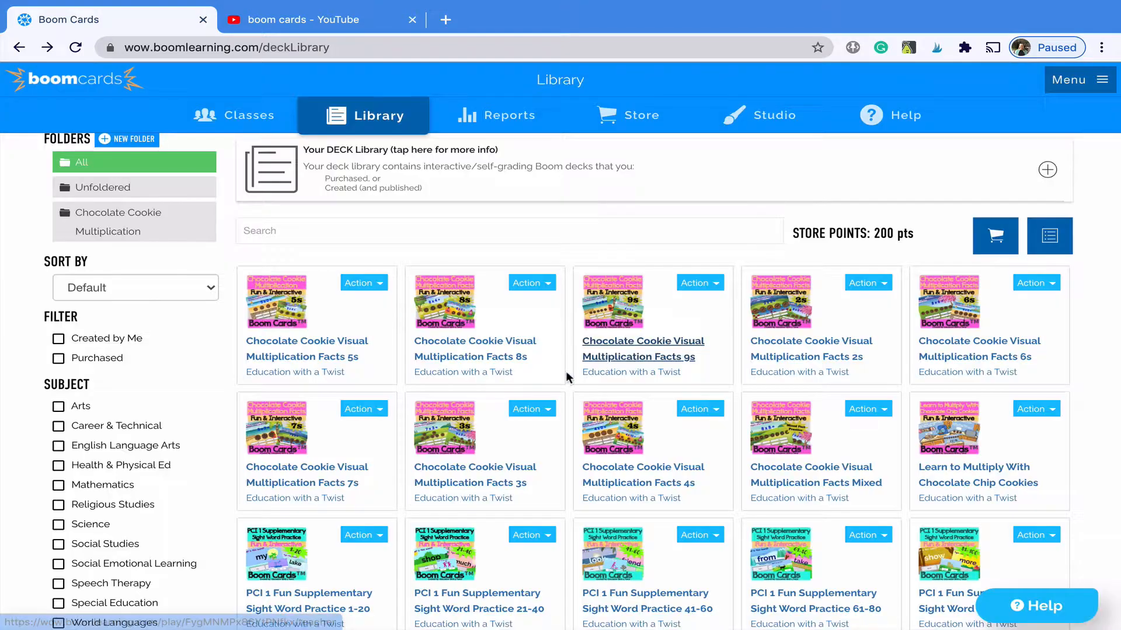
- Open the Telling time mixed practice deck in preview
scroll(567, 433, down, 7)
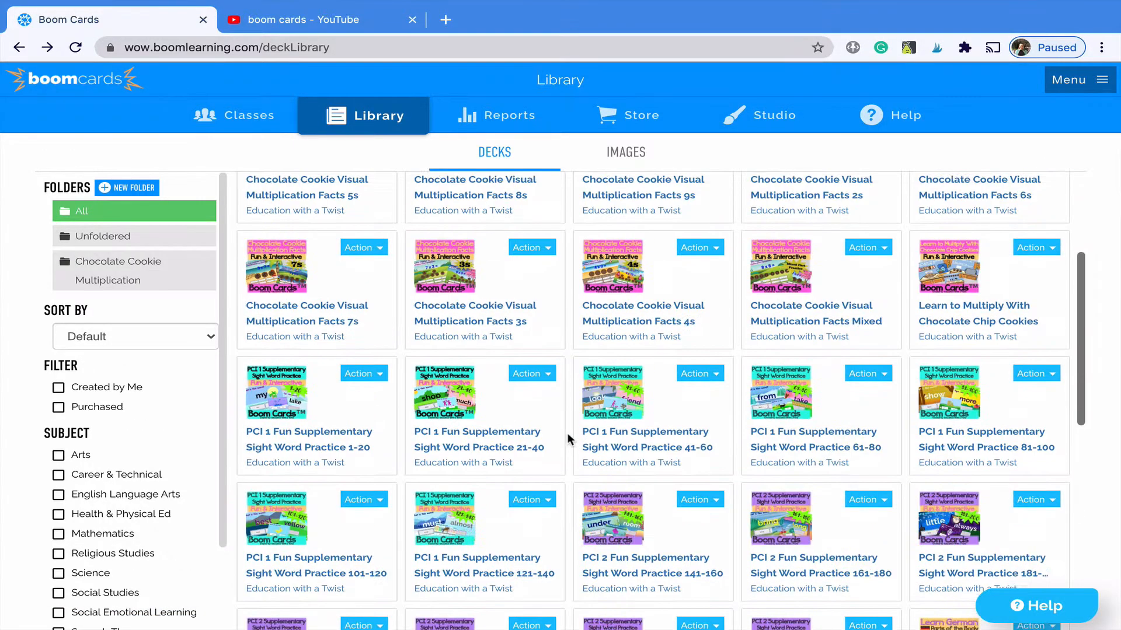
scroll(567, 433, down, 4)
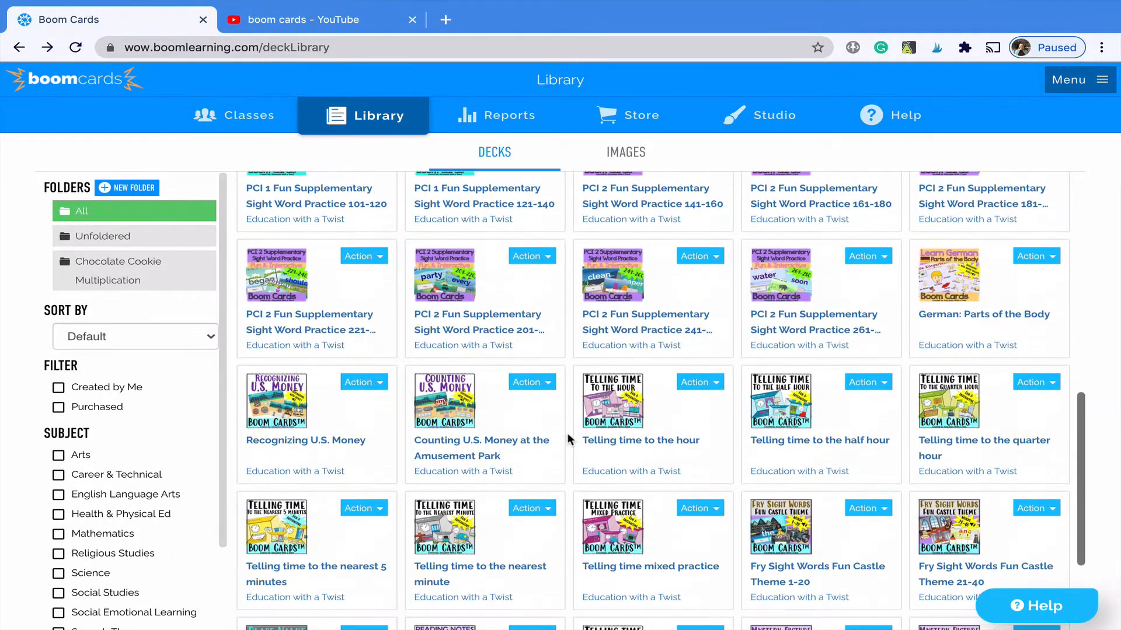
scroll(569, 439, down, 1)
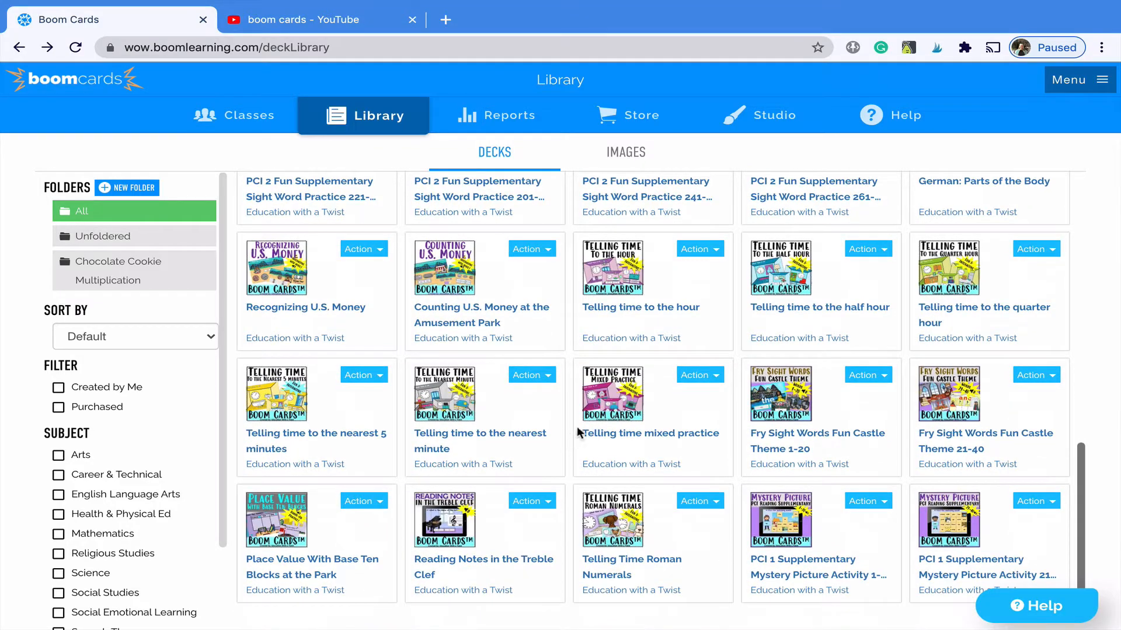
click(720, 378)
click(720, 378)
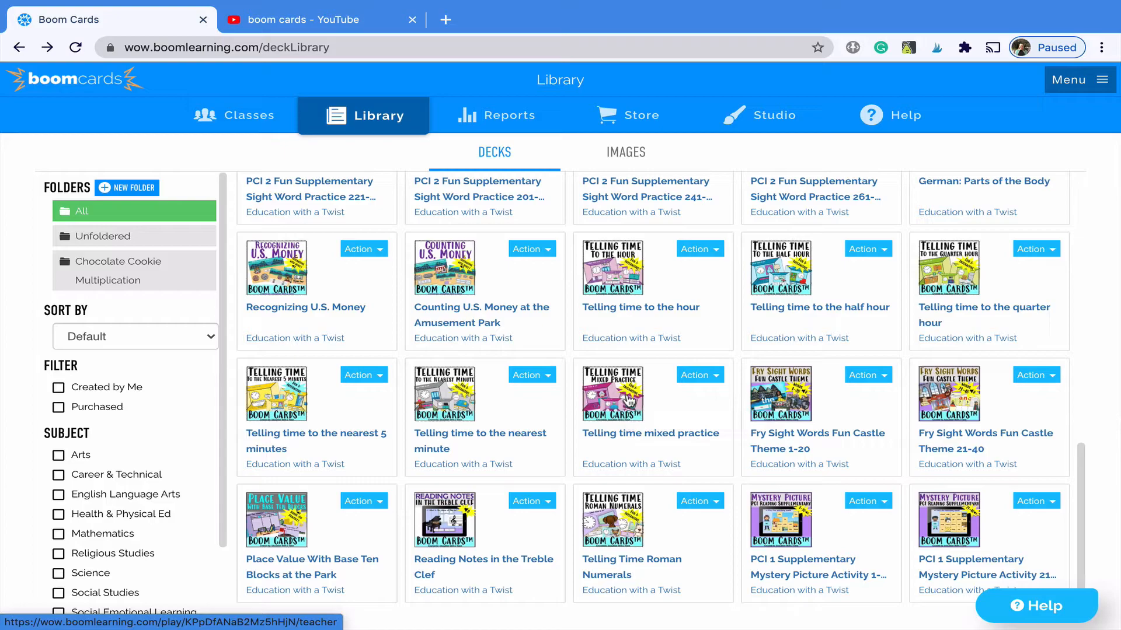
click(627, 401)
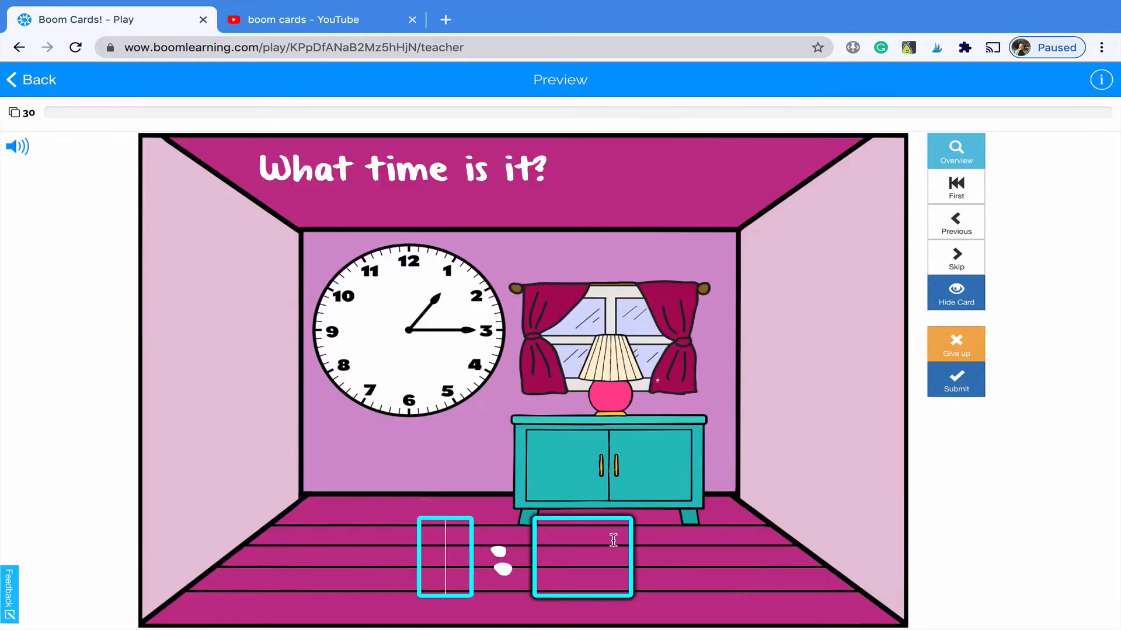
- Answer the first clock card with 1:15
text(1)
click(571, 553)
text(15)
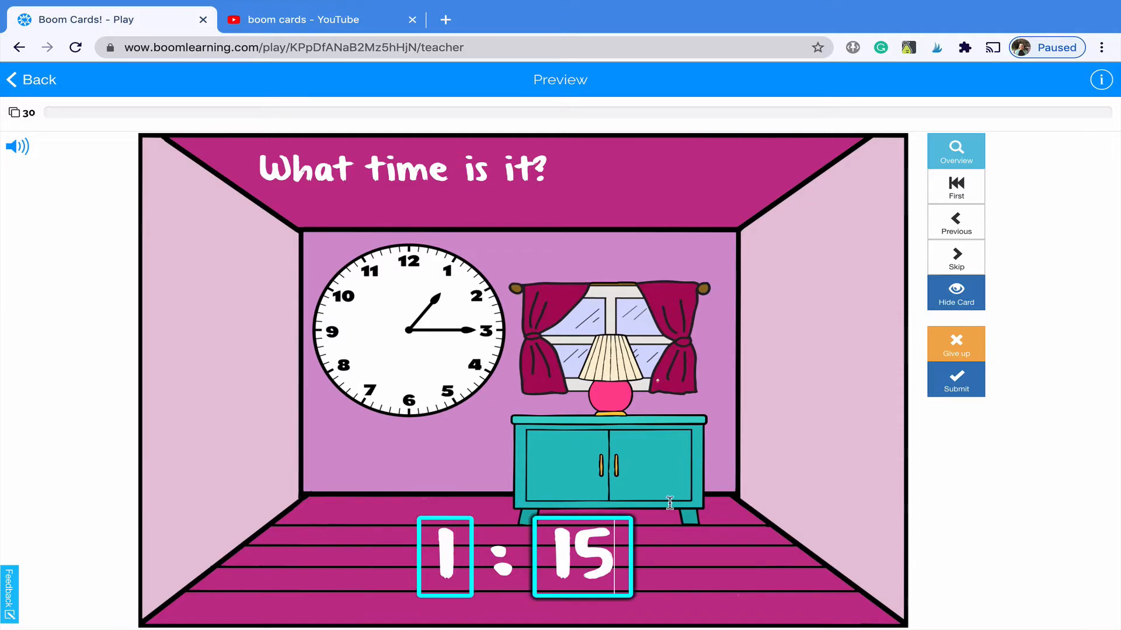
click(950, 392)
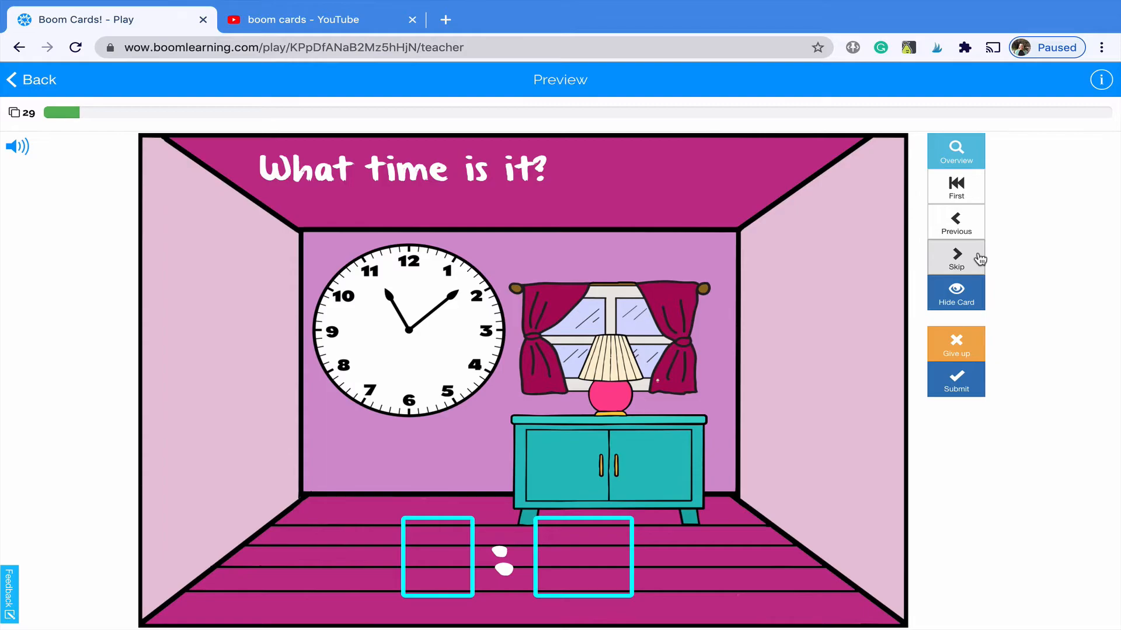
- Skip nine clock cards and answer the multiple-choice card with 12:00
click(979, 259)
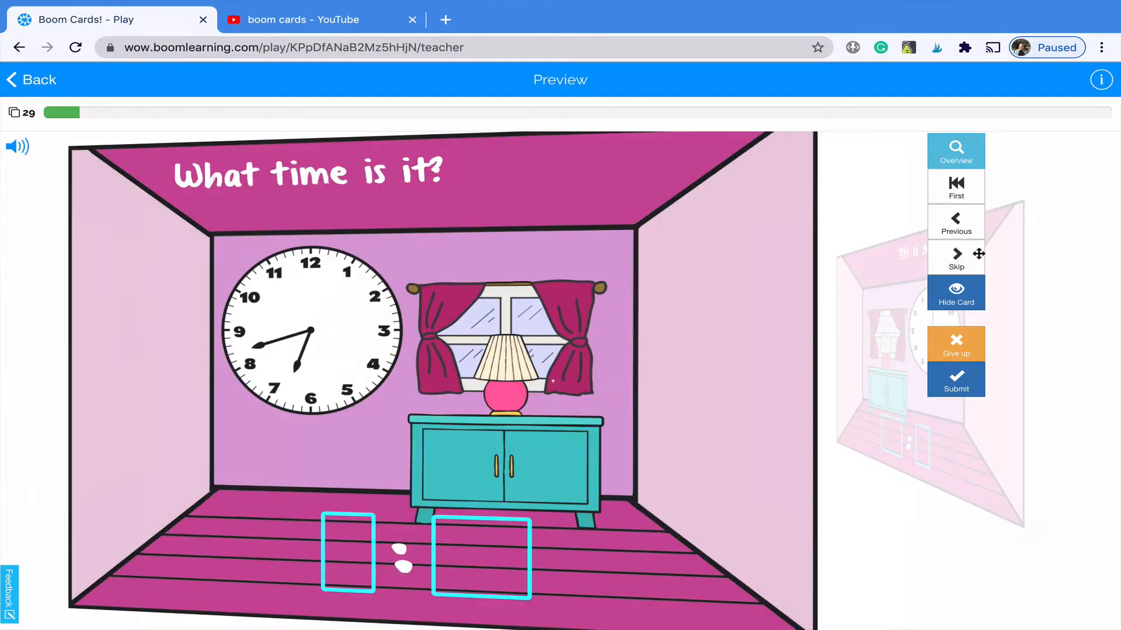
click(979, 253)
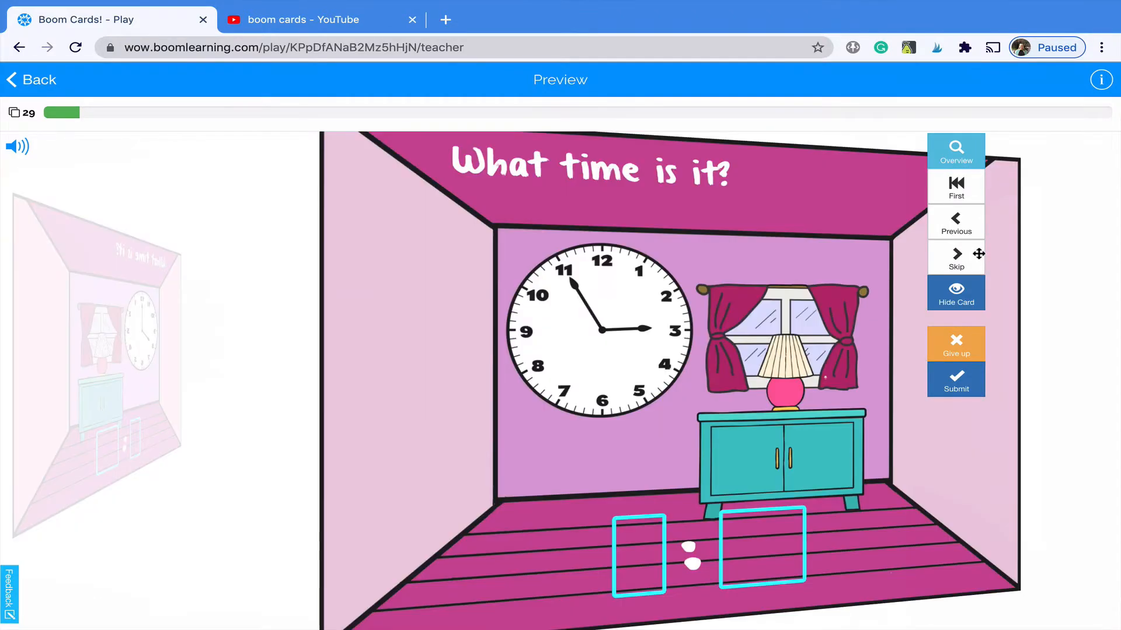
click(979, 253)
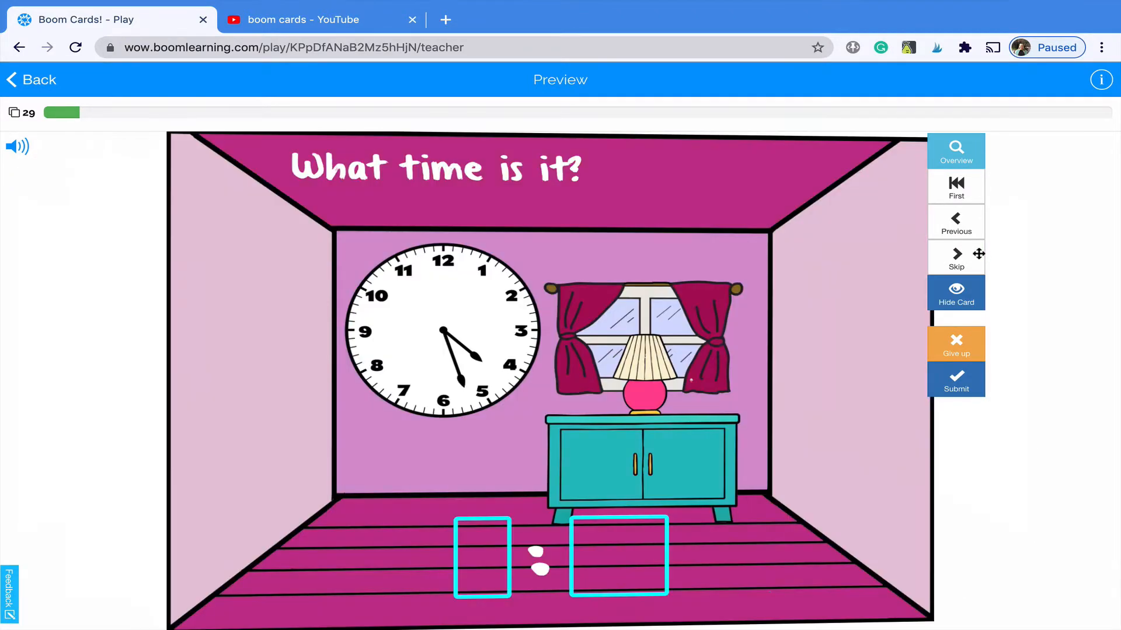
click(979, 254)
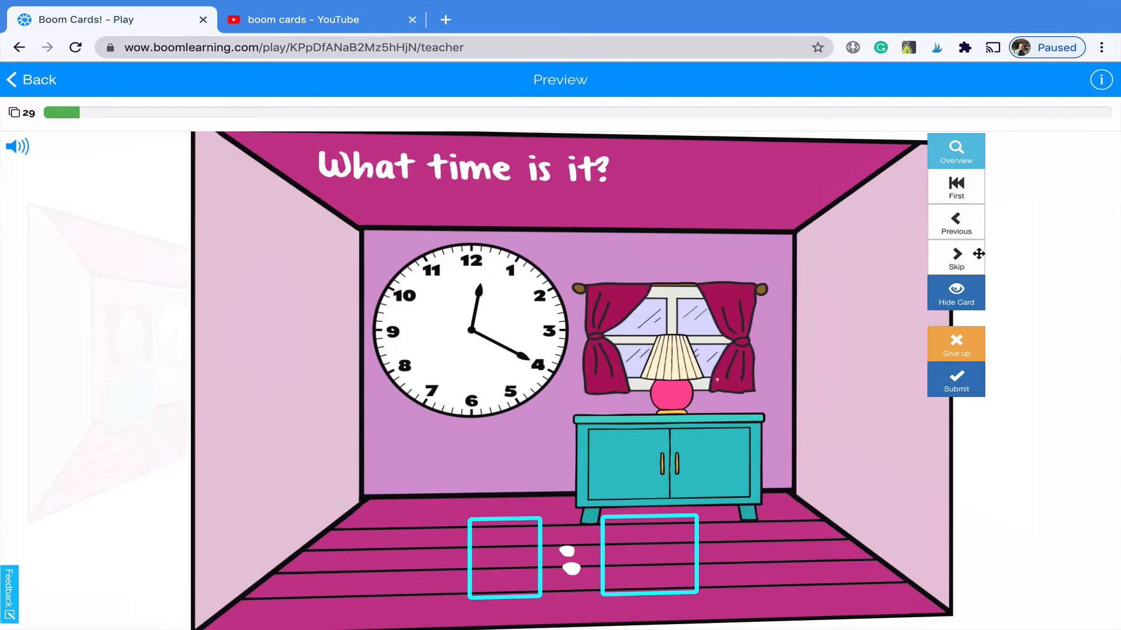
click(979, 253)
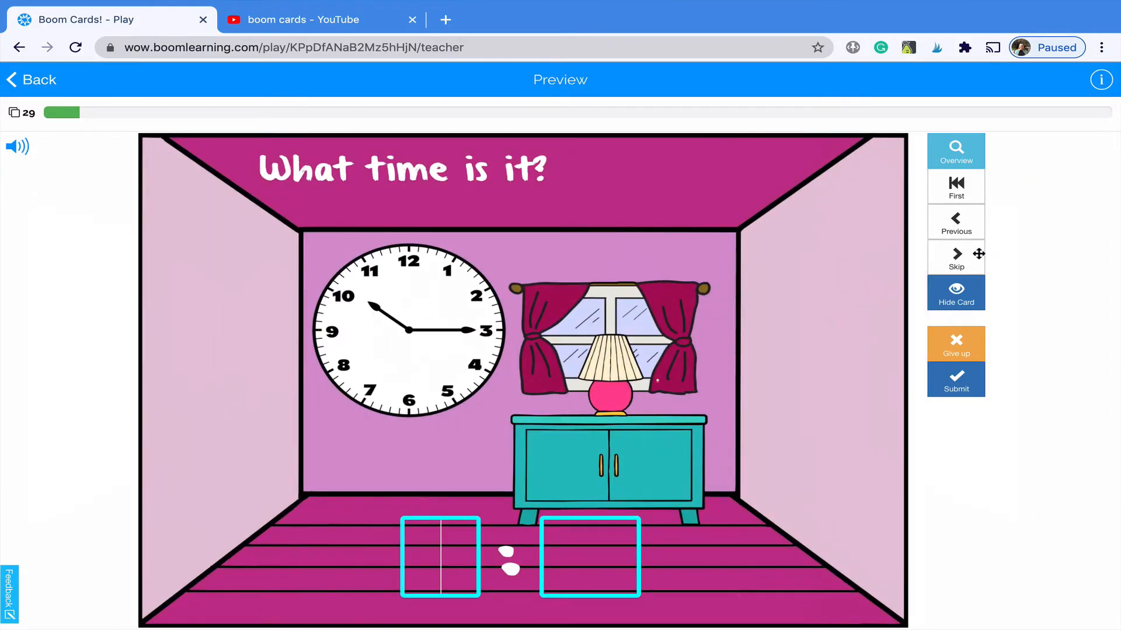
click(978, 254)
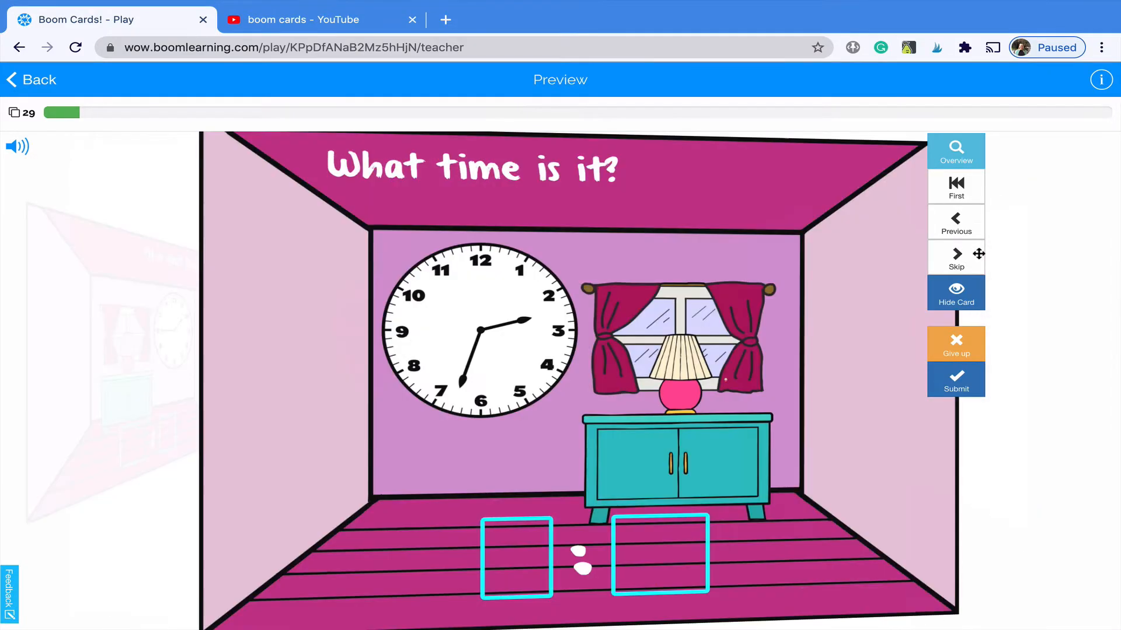
click(979, 253)
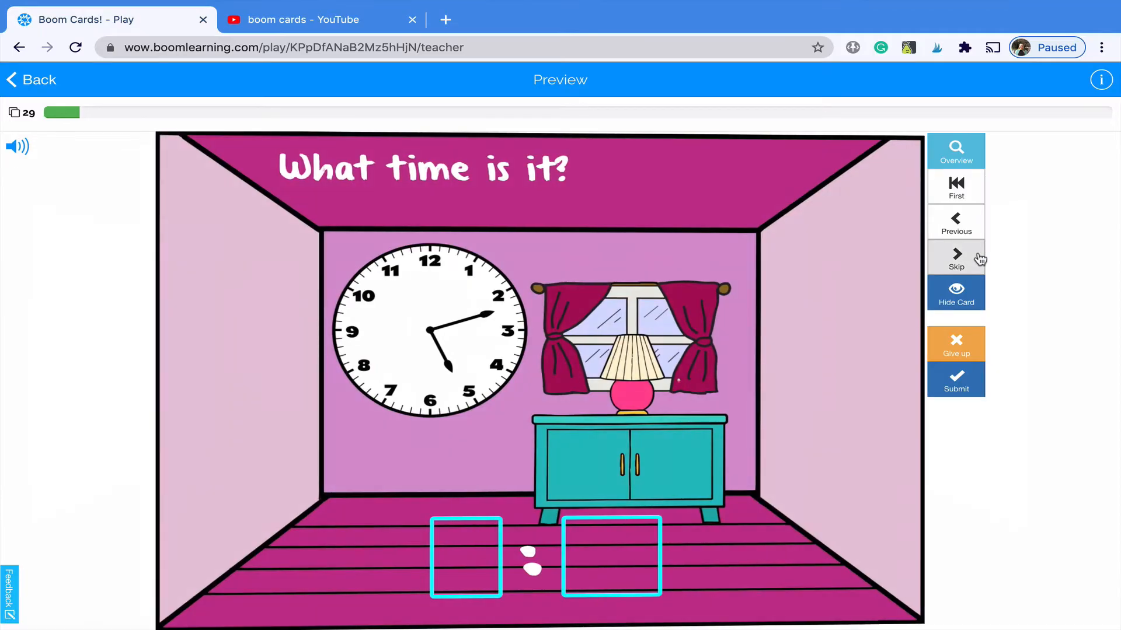
click(978, 253)
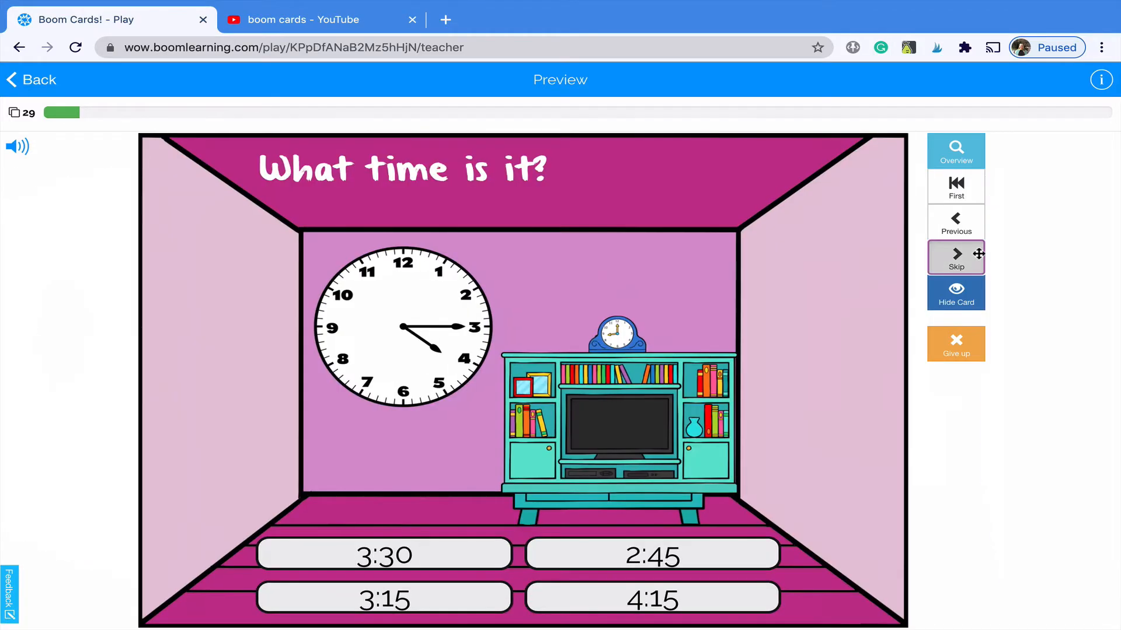
click(979, 253)
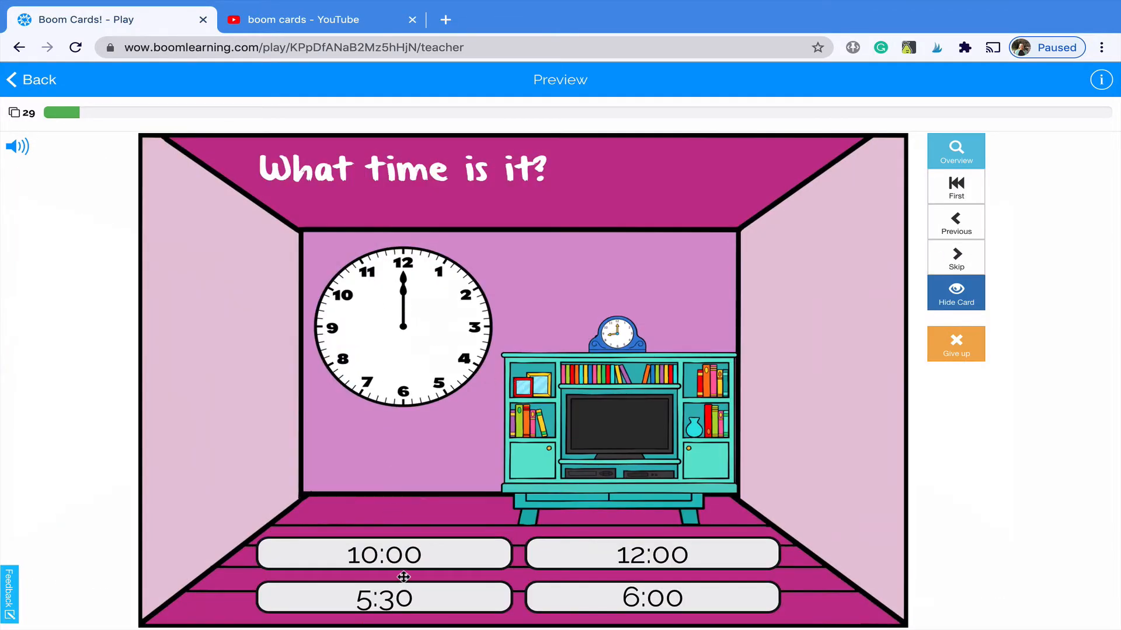
click(611, 562)
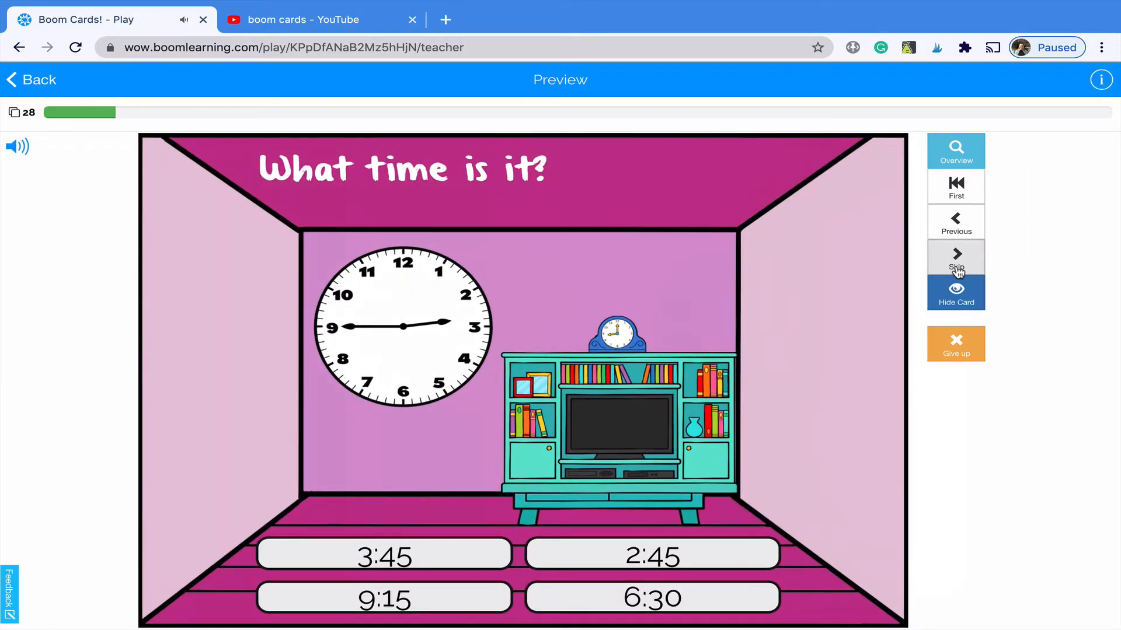
- Skip several more cards, pick the clock matching the wall clock, then ask to leave the preview
click(957, 269)
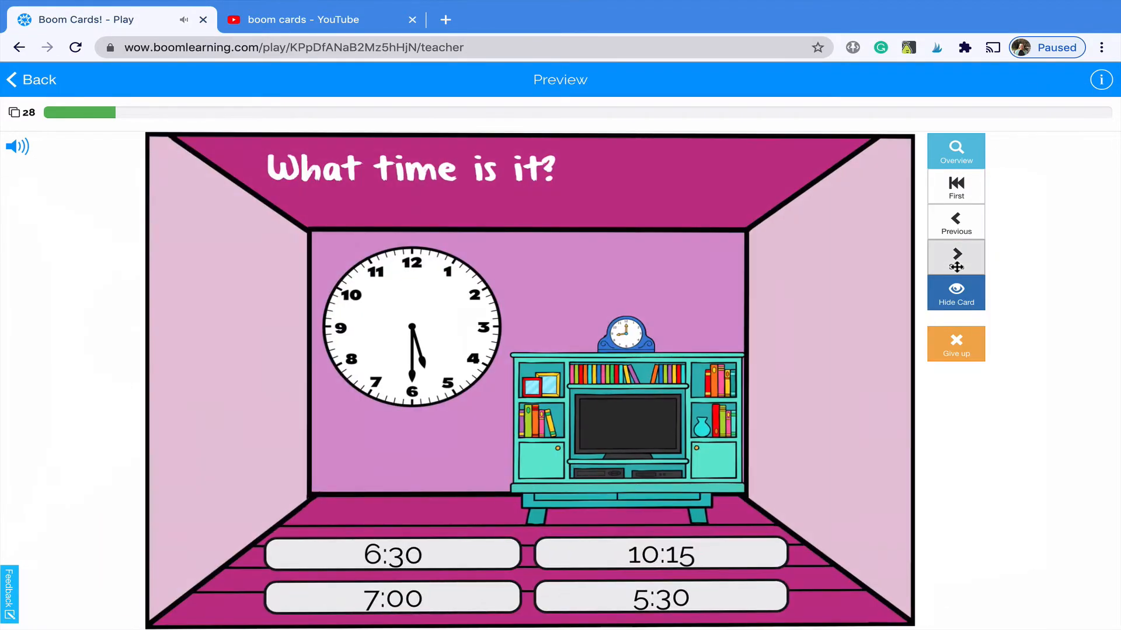
click(957, 267)
click(957, 267)
click(956, 268)
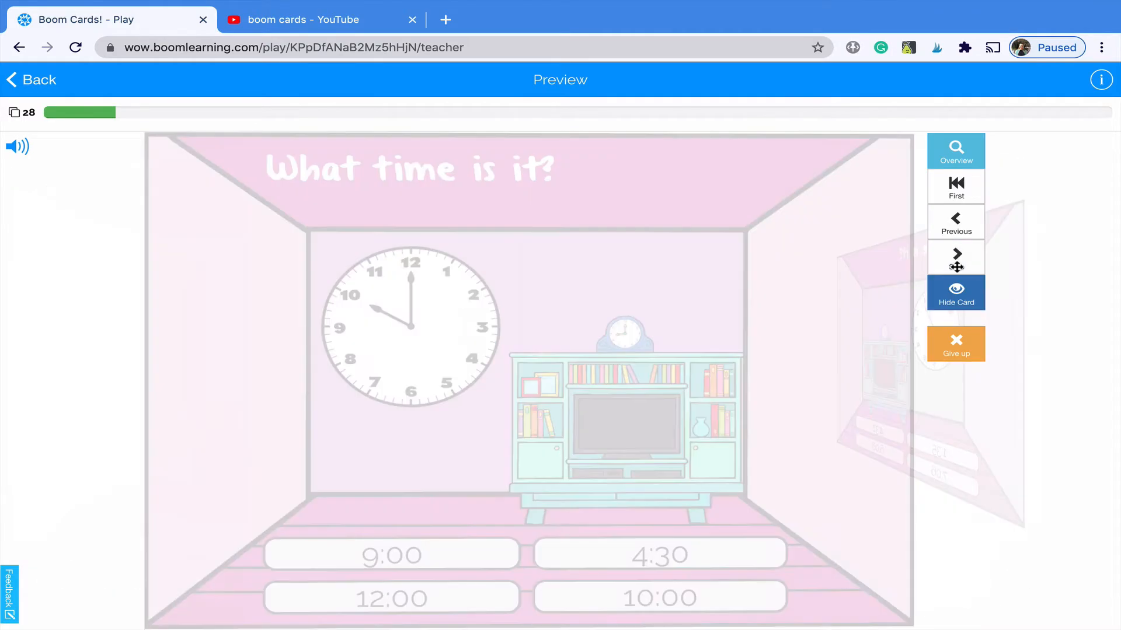
click(956, 267)
click(956, 267)
click(956, 267)
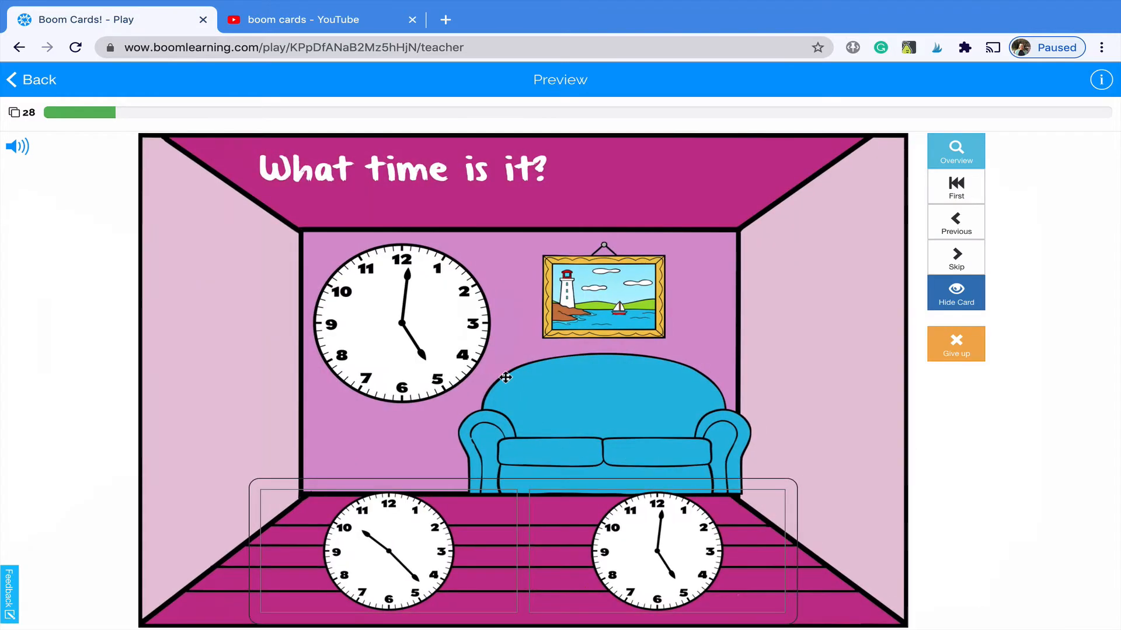
click(674, 549)
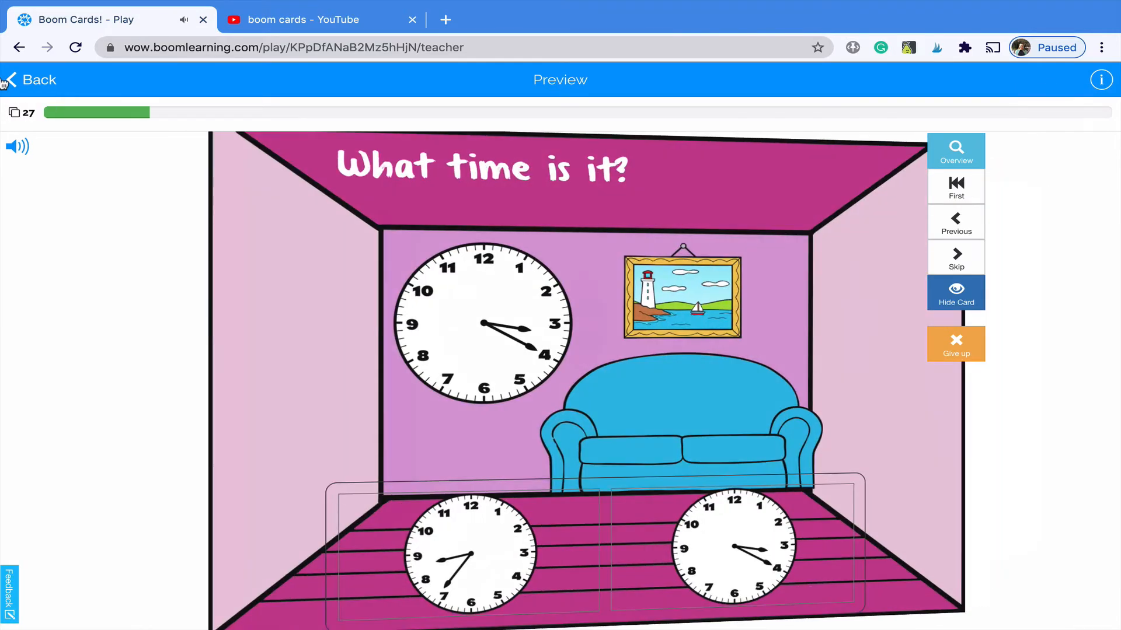
click(5, 82)
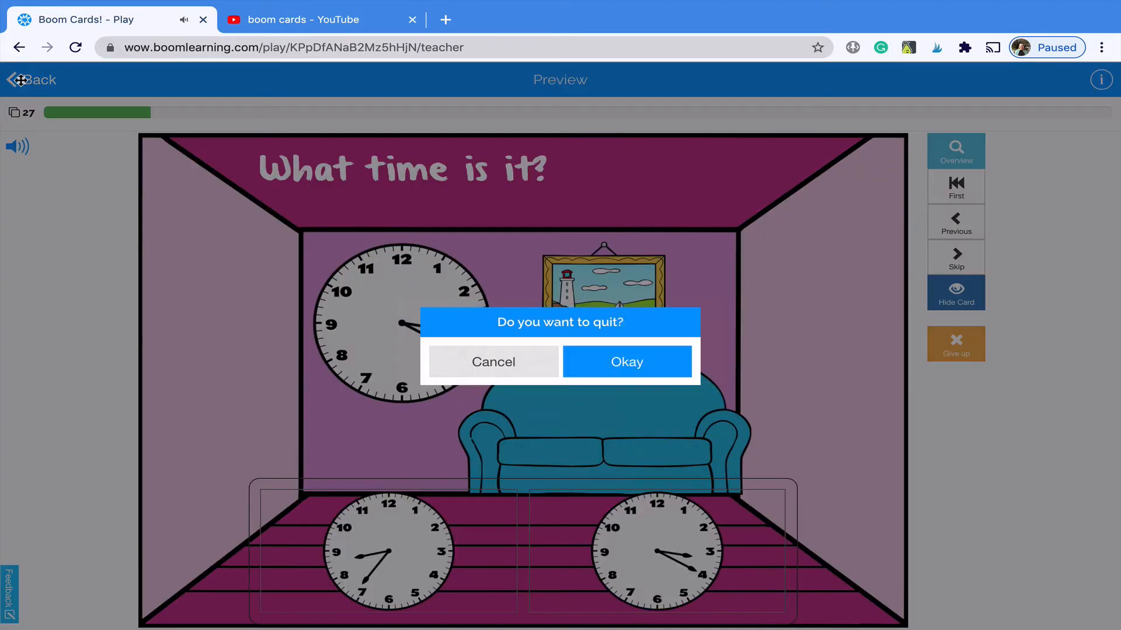
- Quit the telling-time preview and scroll the Library down to the Place Value deck
click(614, 365)
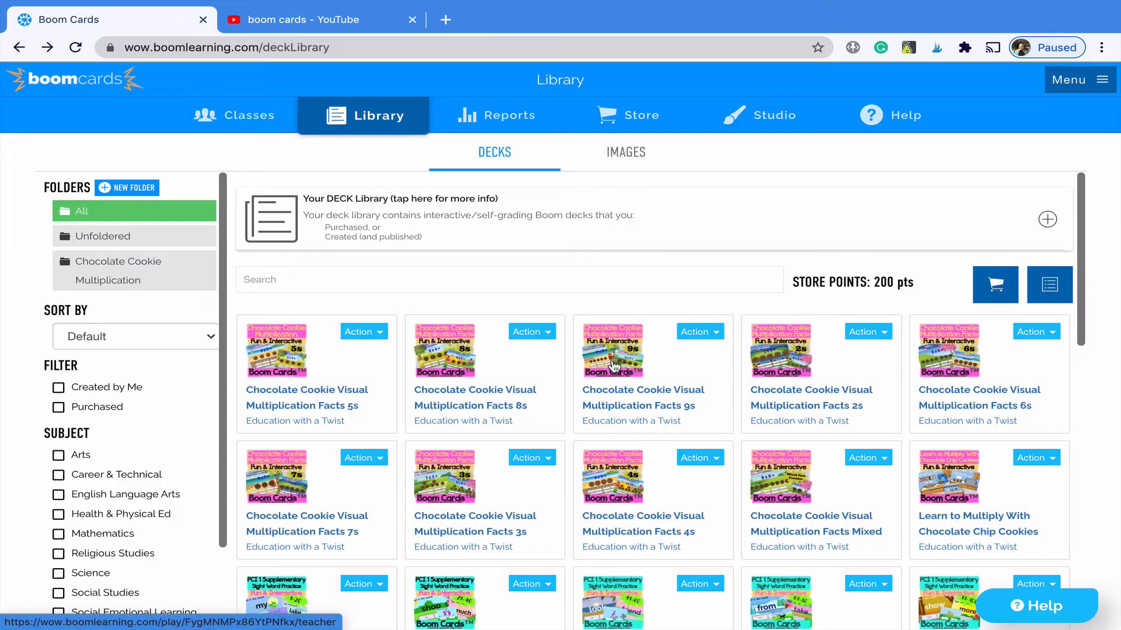
scroll(582, 475, down, 6)
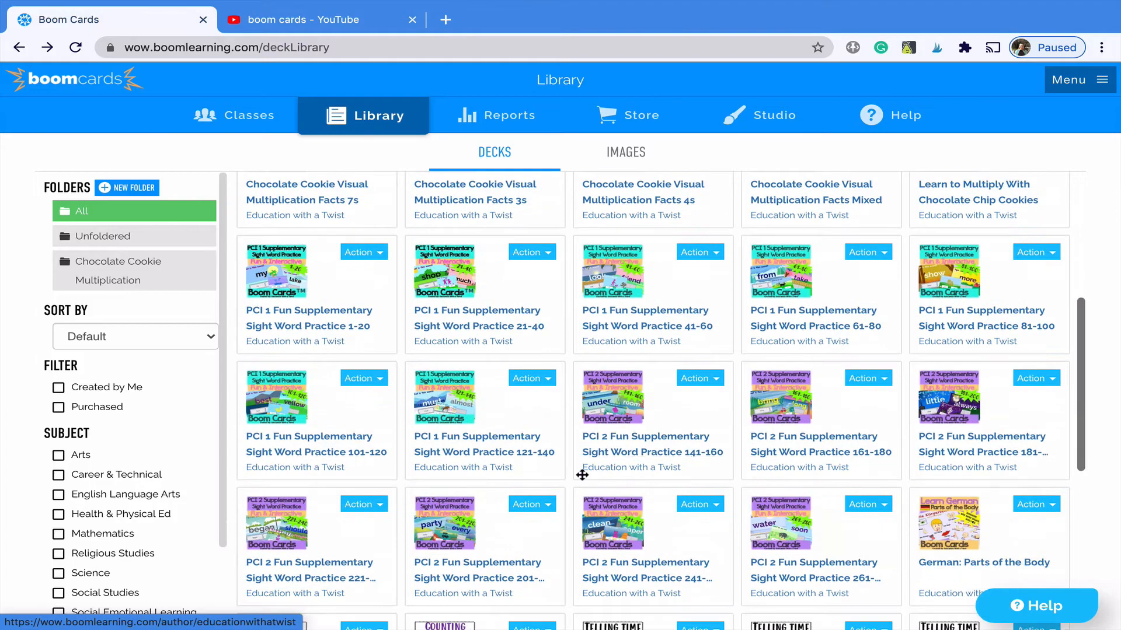
scroll(582, 475, down, 4)
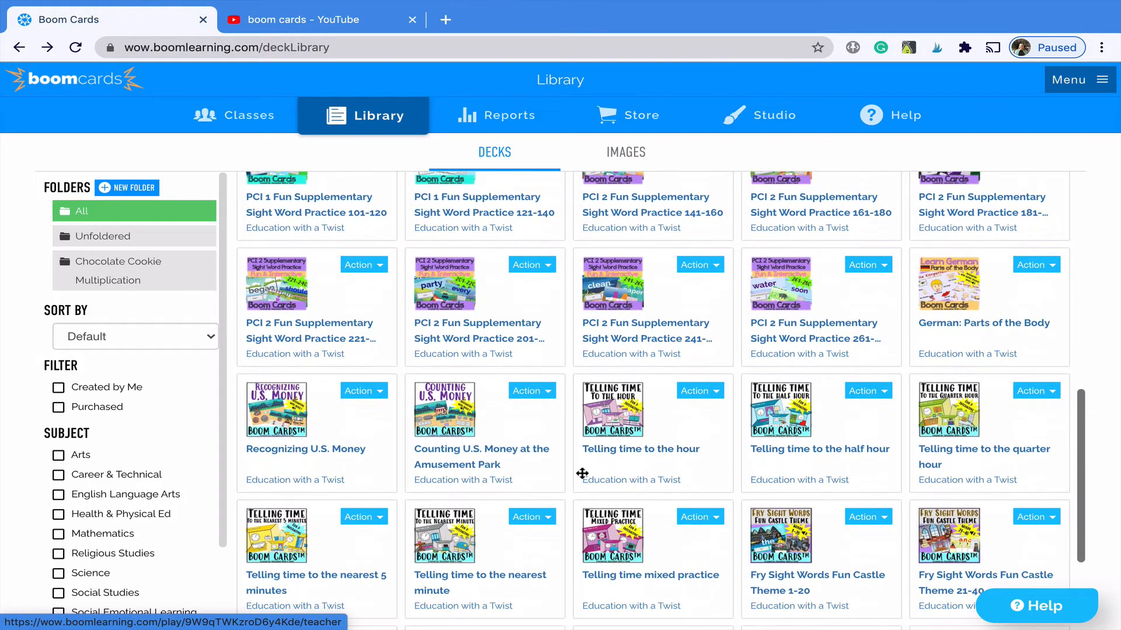
scroll(582, 473, down, 3)
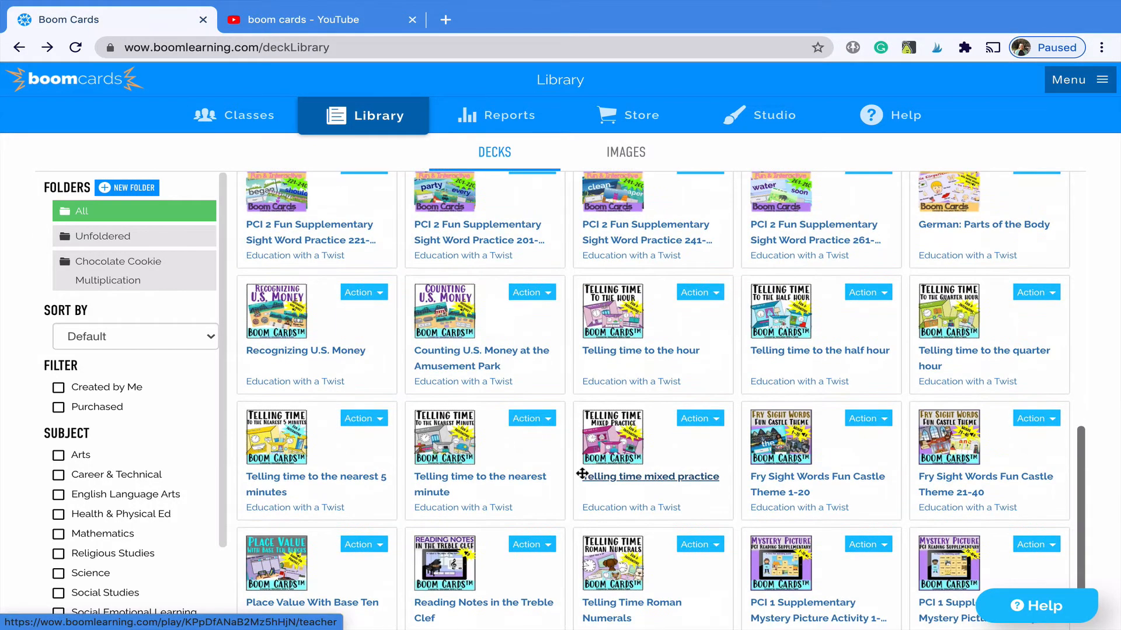
scroll(582, 473, down, 1)
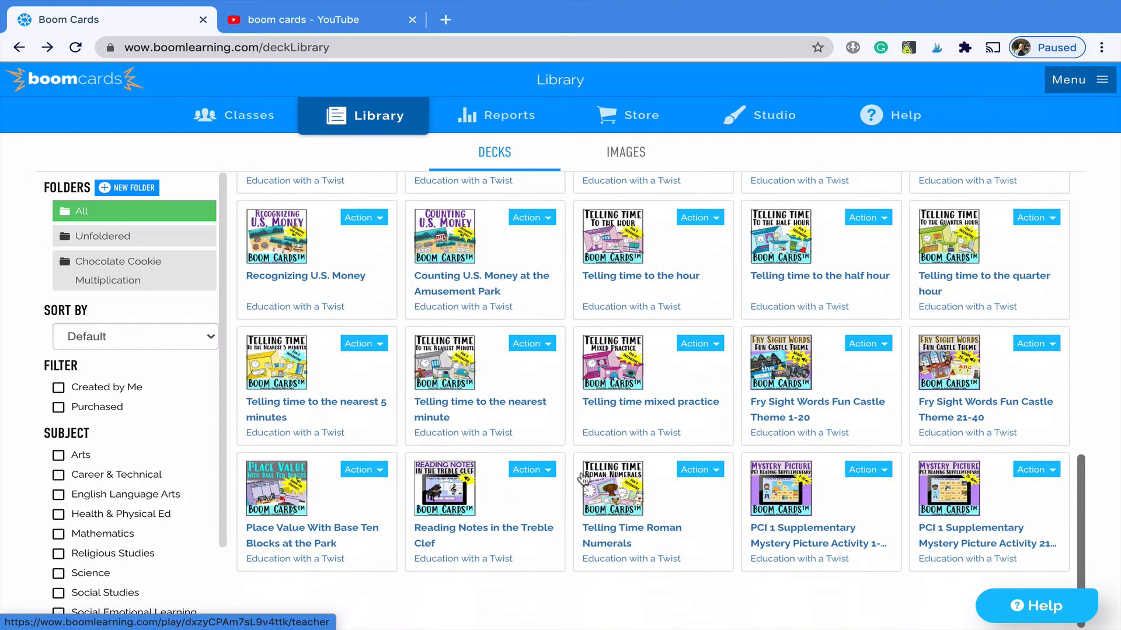
- In the Place Value at the Park preview, build 23 from two tens and three ones, submit, then ask to quit
click(314, 528)
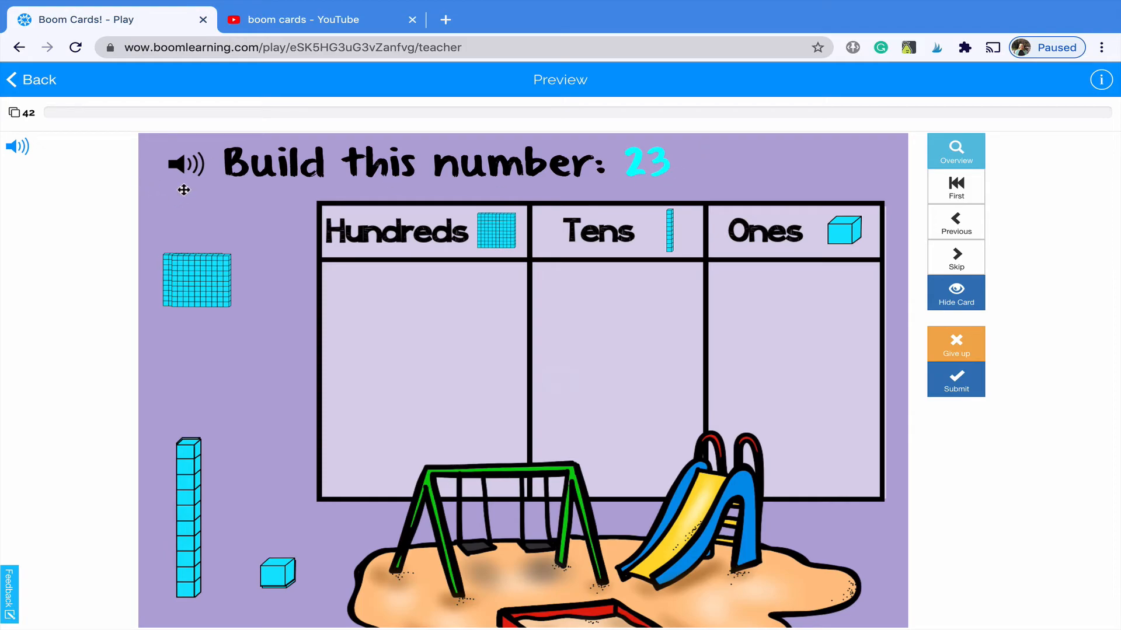
drag(191, 479, 615, 338)
drag(182, 524, 649, 385)
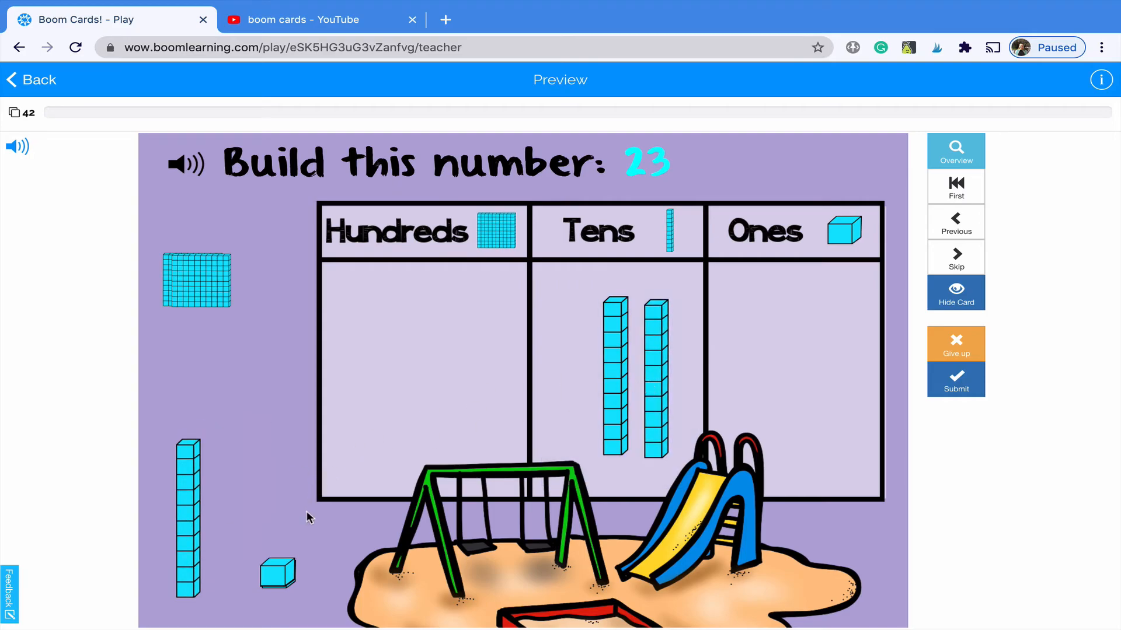
drag(284, 573, 831, 310)
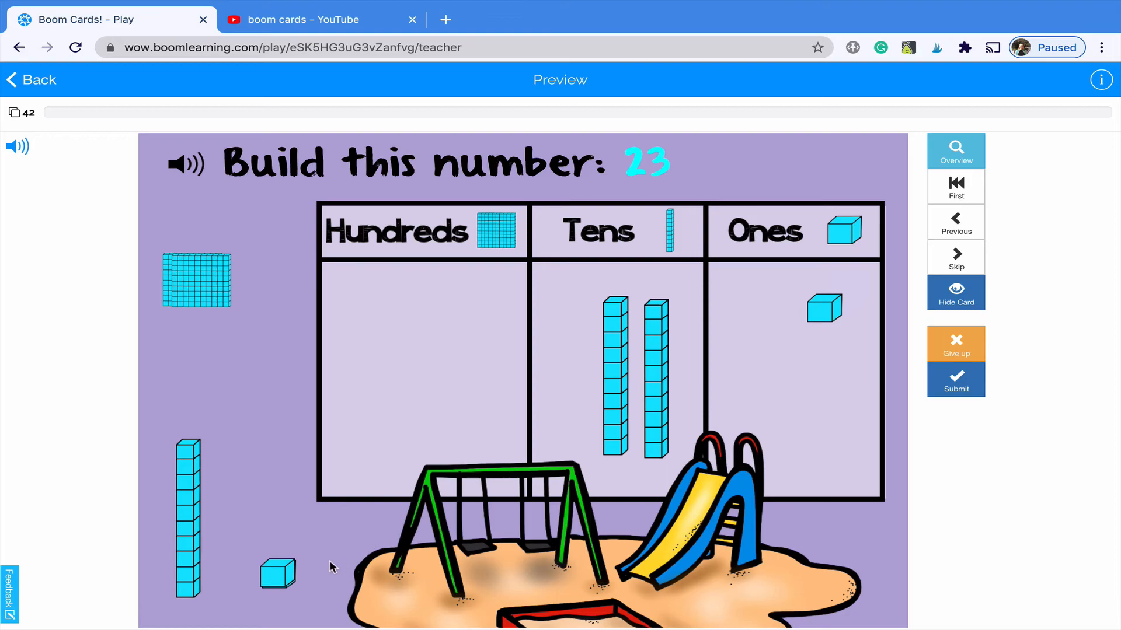
drag(296, 575, 824, 398)
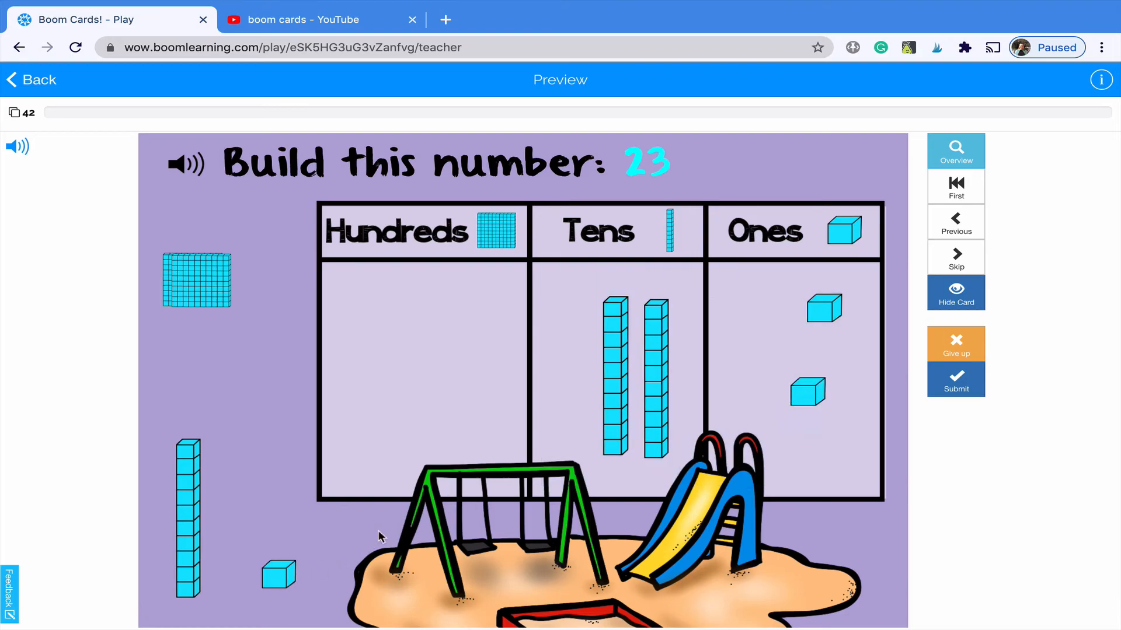
drag(273, 592, 822, 448)
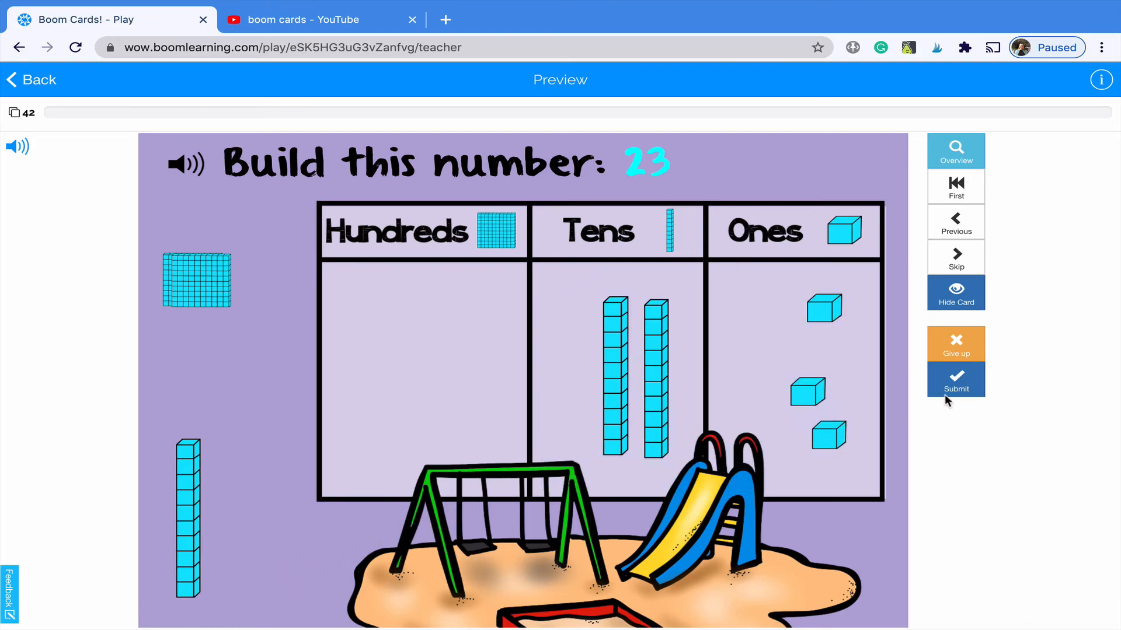
click(944, 394)
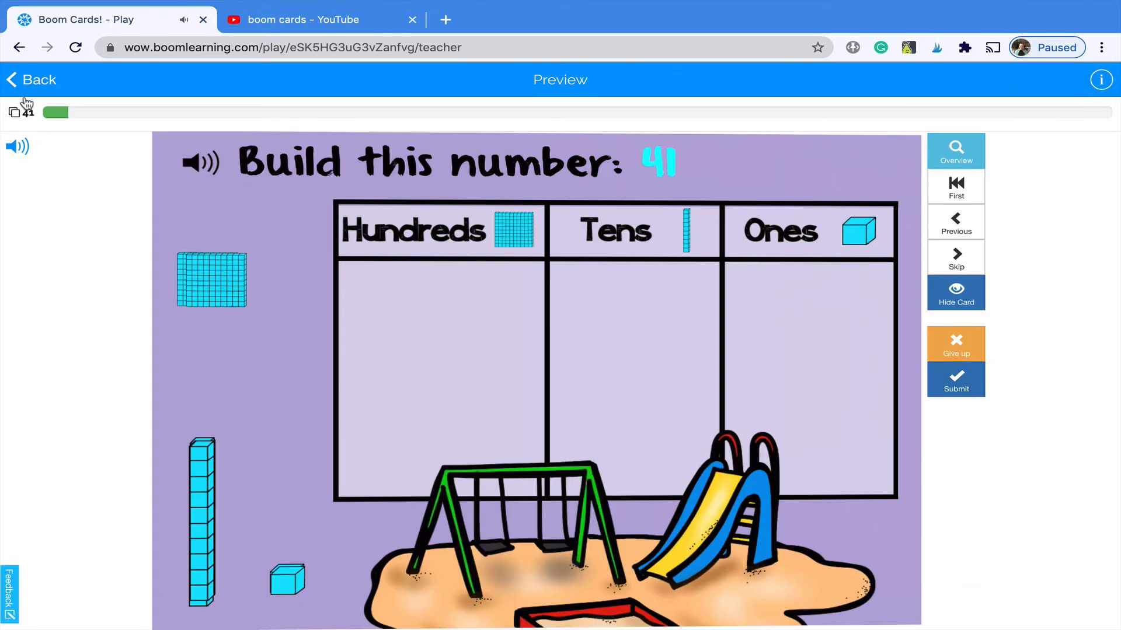
click(29, 83)
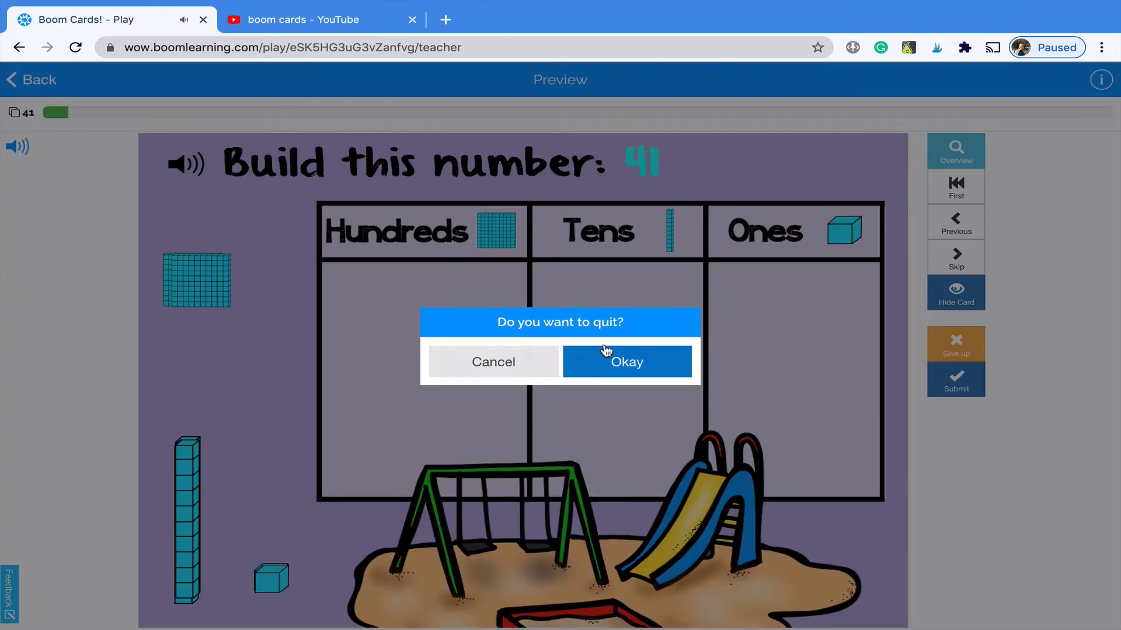
- Confirm quitting the place value preview and scroll through the Library deck grid
click(622, 363)
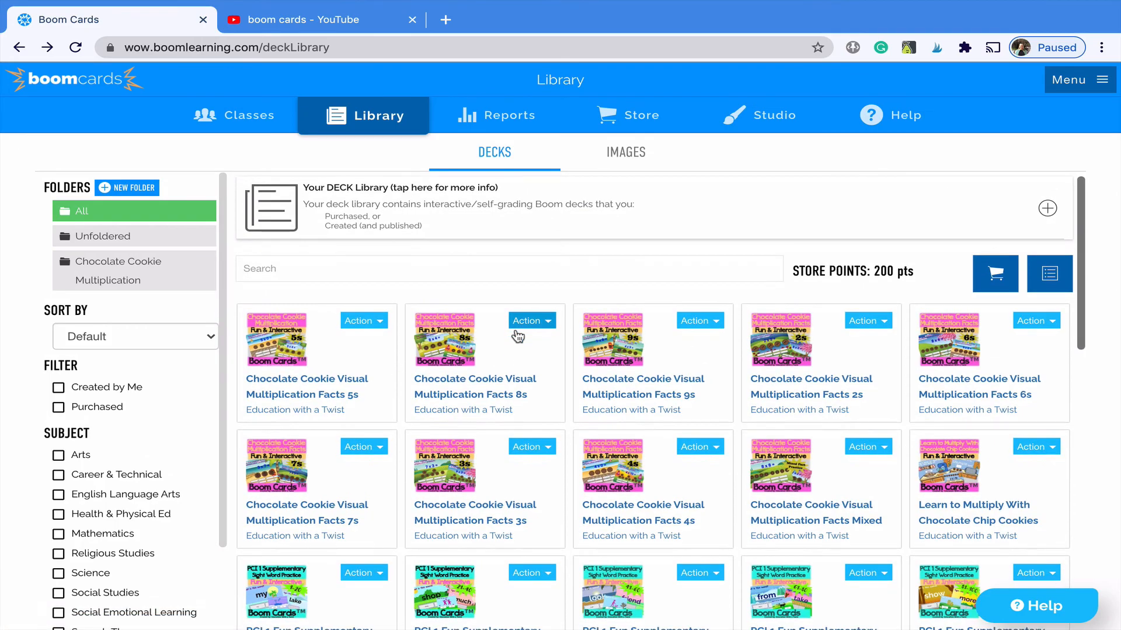
scroll(517, 336, down, 4)
scroll(517, 333, down, 2)
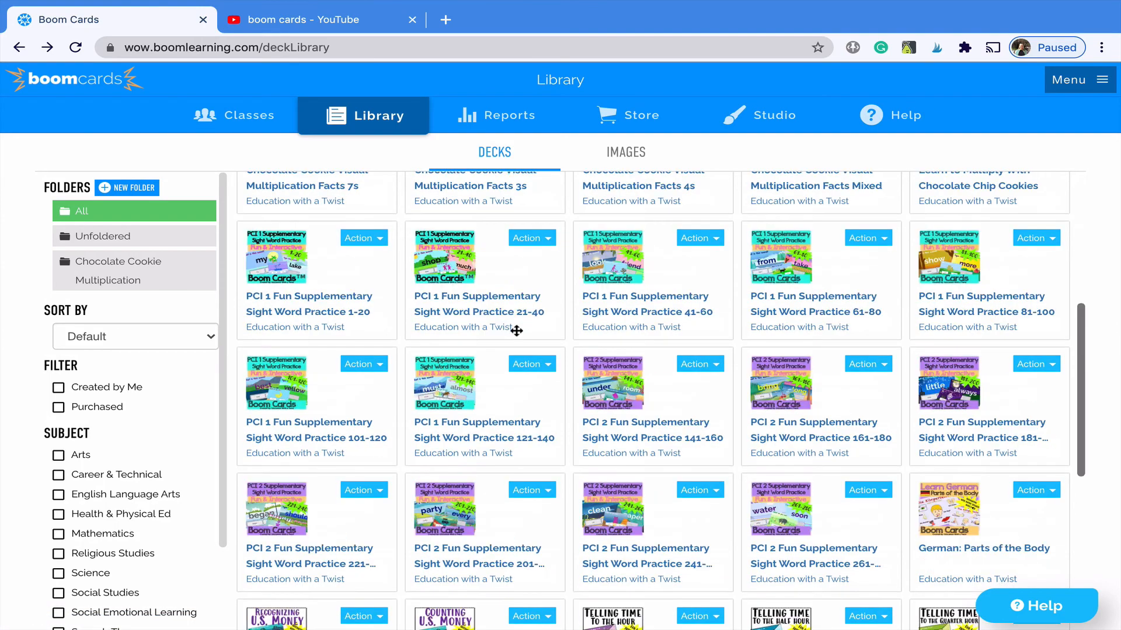
scroll(517, 333, up, 7)
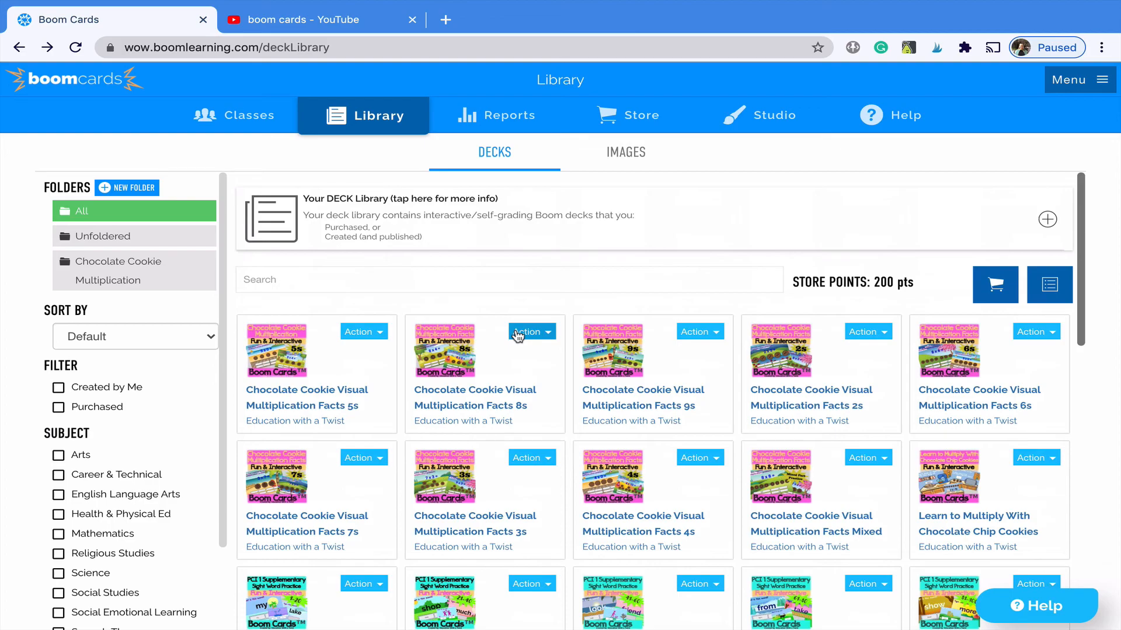
scroll(425, 380, down, 2)
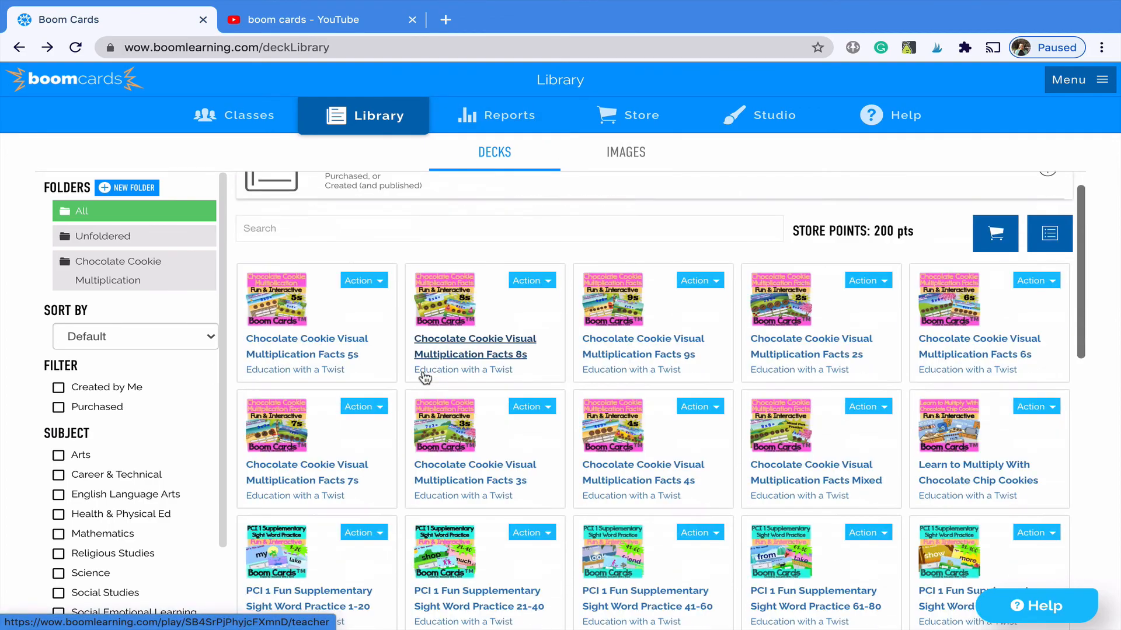
scroll(366, 296, up, 2)
- Switch to the Classes page, scroll its classroom list, and open the ScreenFlow menu to stop recording
click(234, 122)
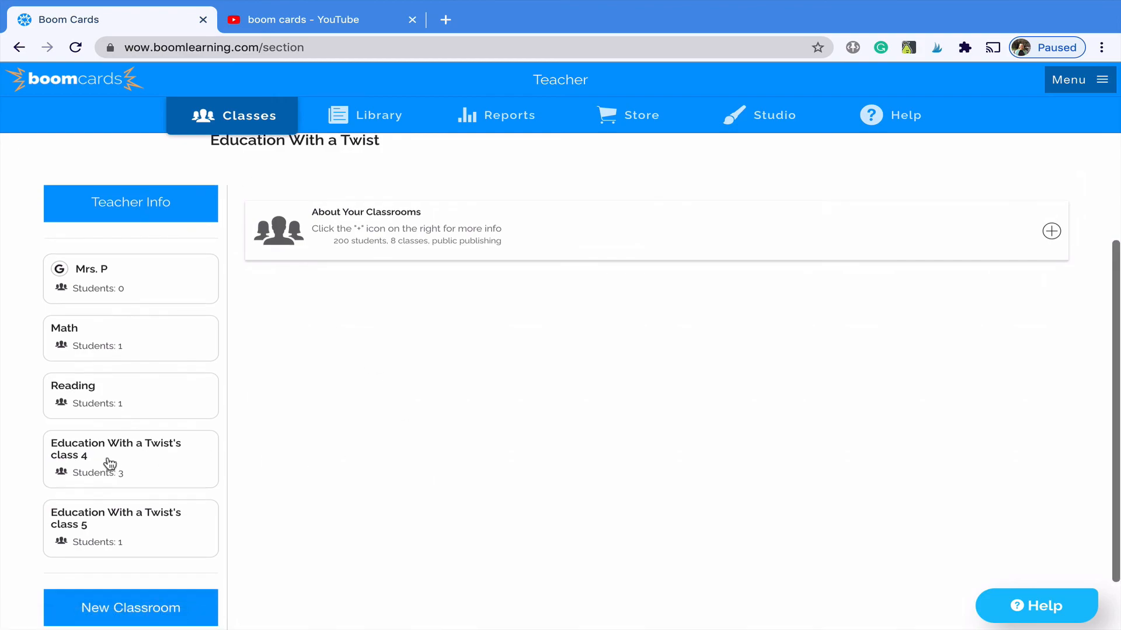
scroll(109, 463, down, 1)
scroll(108, 463, up, 4)
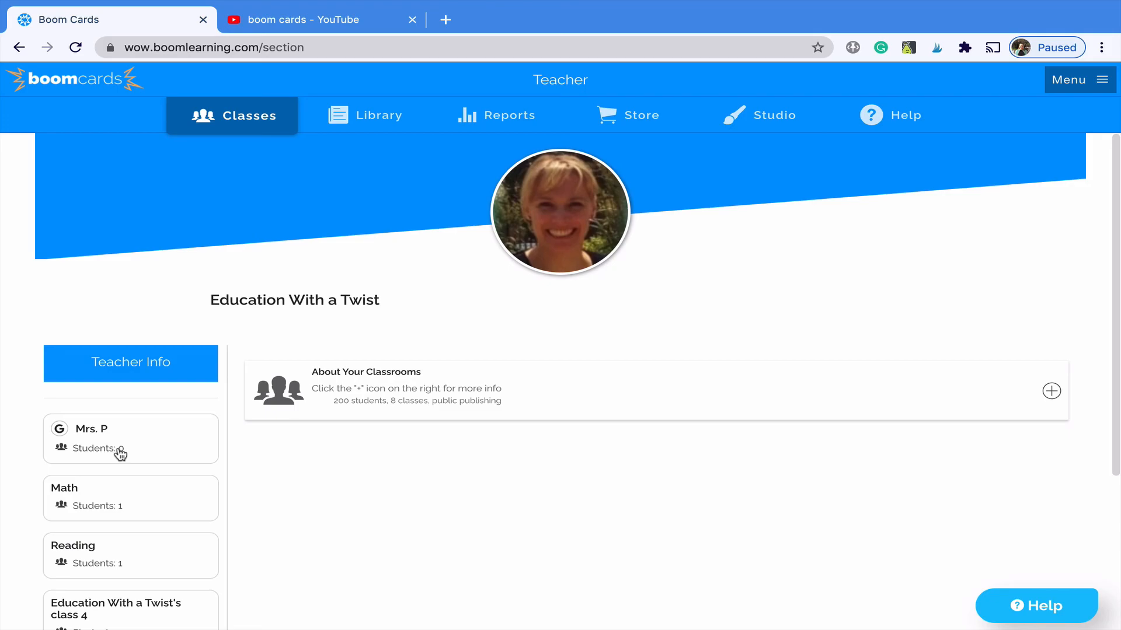
scroll(612, 289, down, 3)
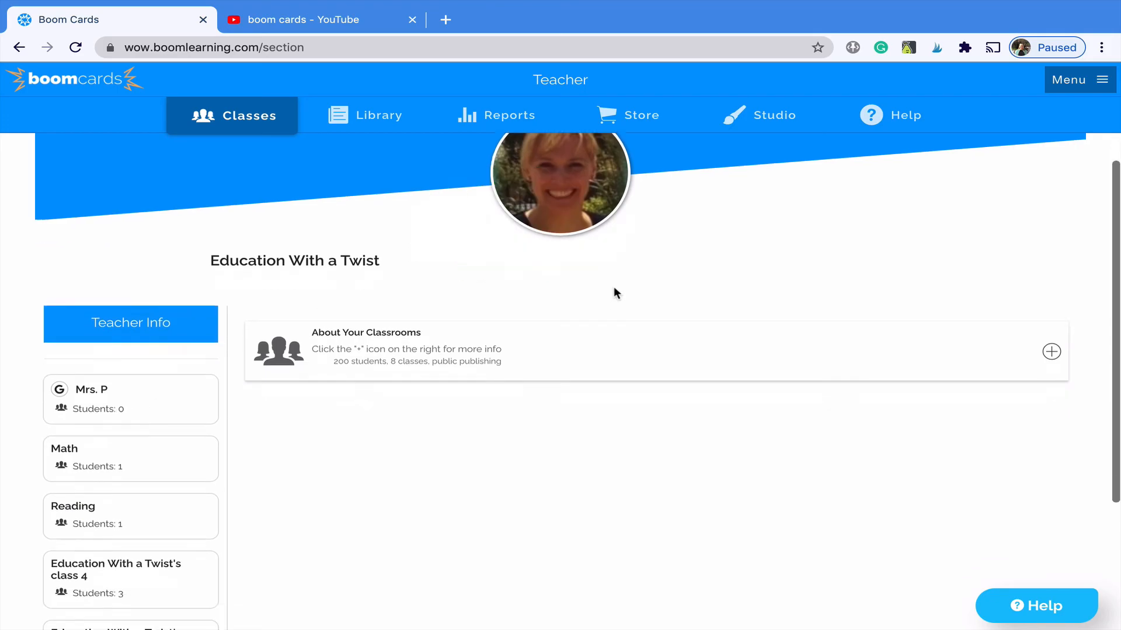
scroll(613, 286, up, 3)
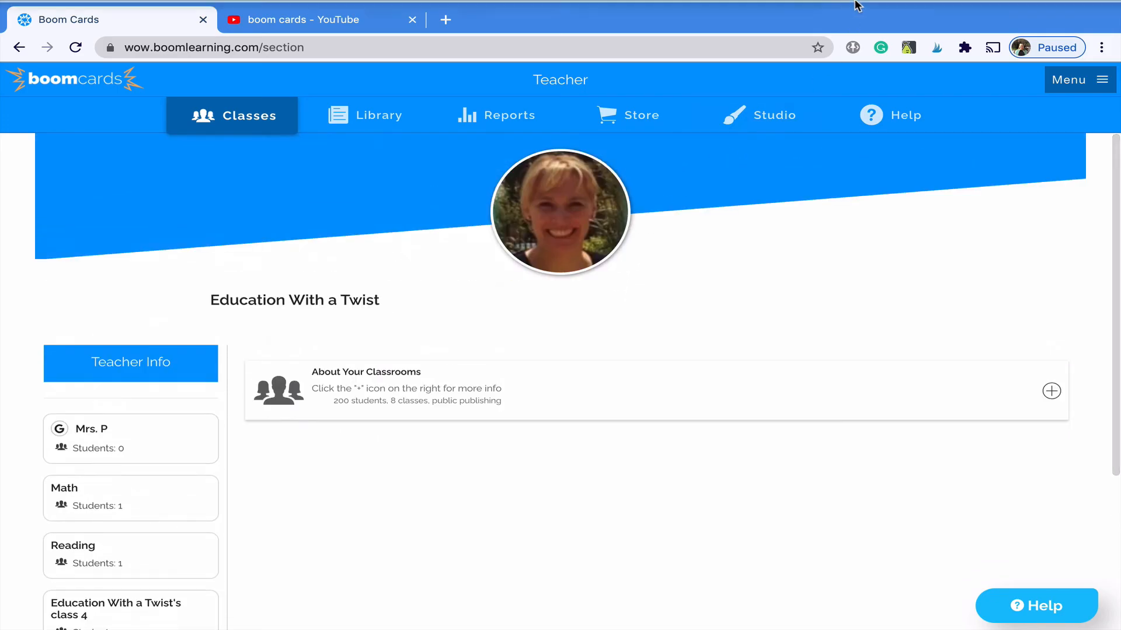
click(749, 9)
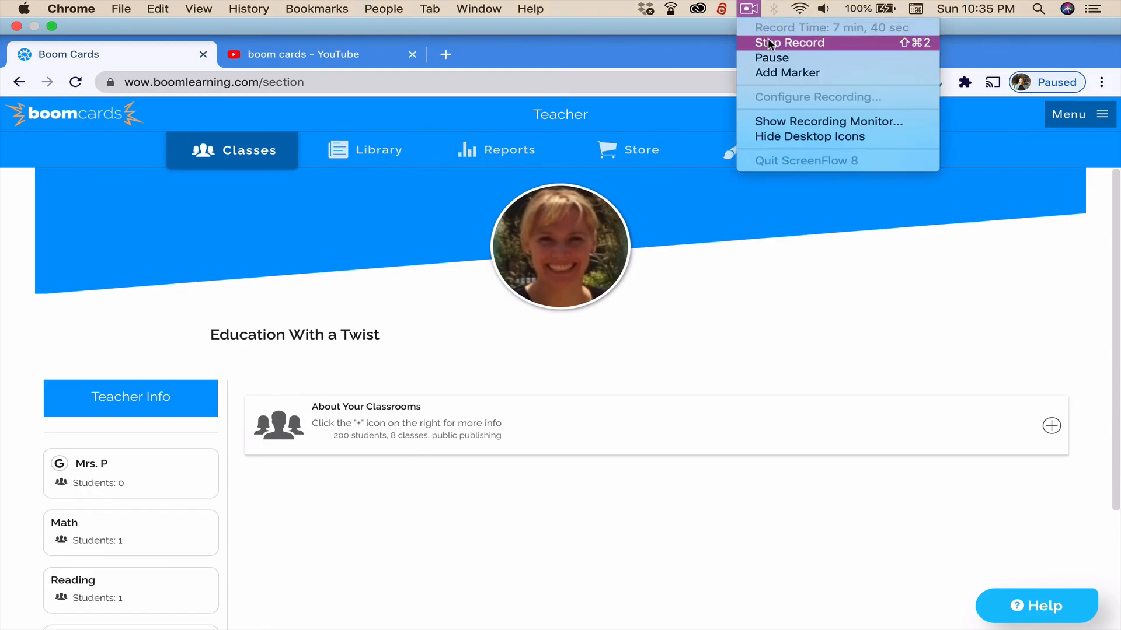